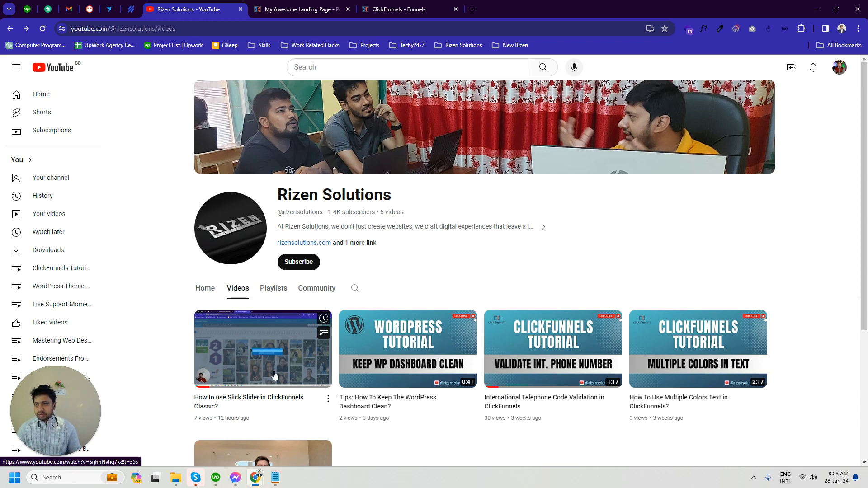
- Page backward through the image slider on the example landing page to examine how it works
{"action": "left_click", "coordinate": [406, 9]}
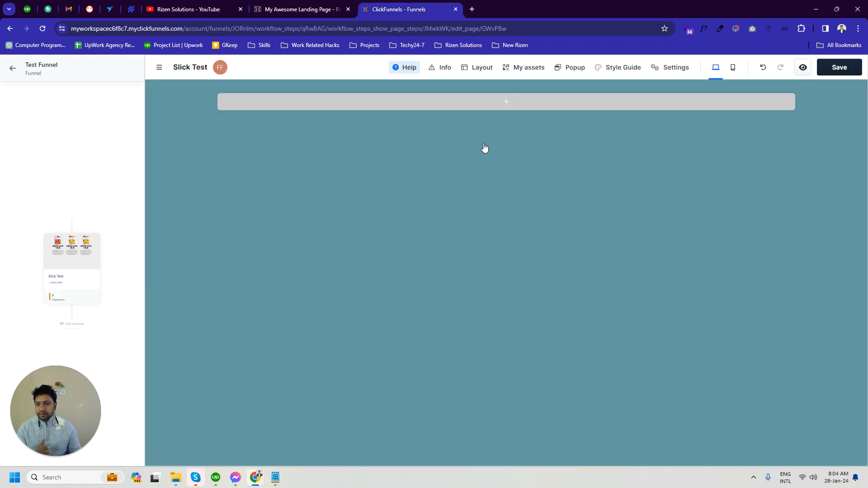
{"action": "left_click", "coordinate": [304, 8]}
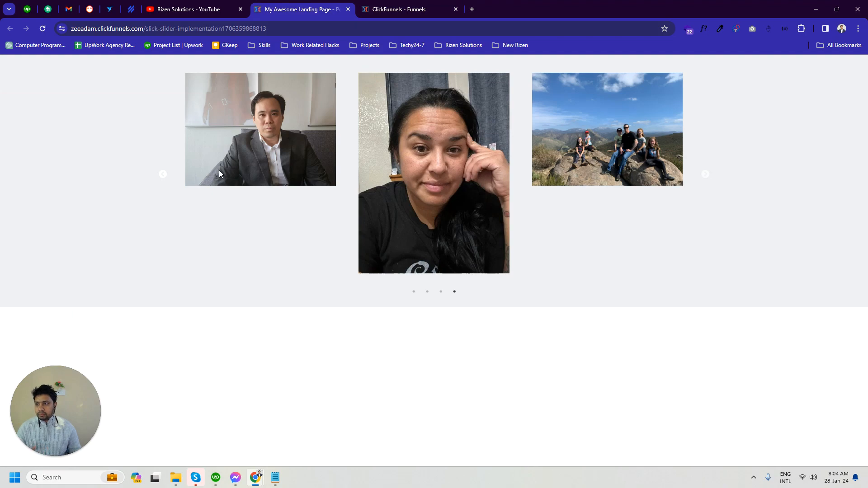
{"action": "left_click", "coordinate": [164, 176]}
{"action": "left_click", "coordinate": [164, 176]}
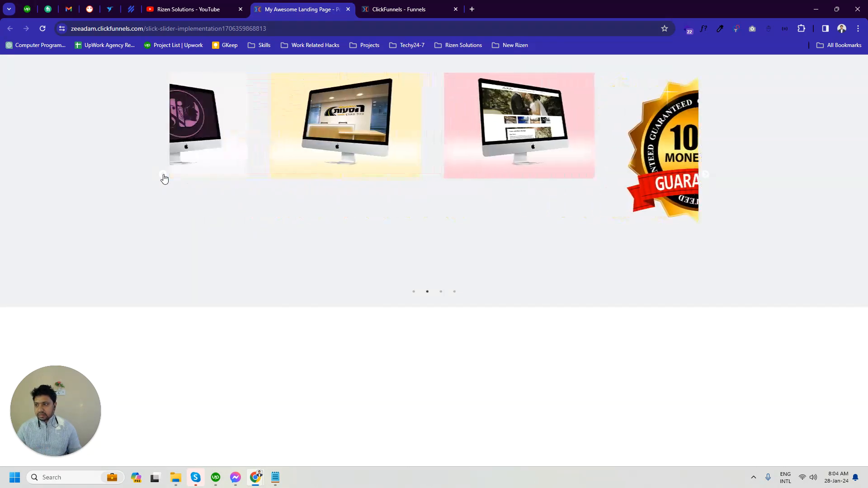
{"action": "left_click", "coordinate": [164, 176]}
{"action": "left_click", "coordinate": [163, 177]}
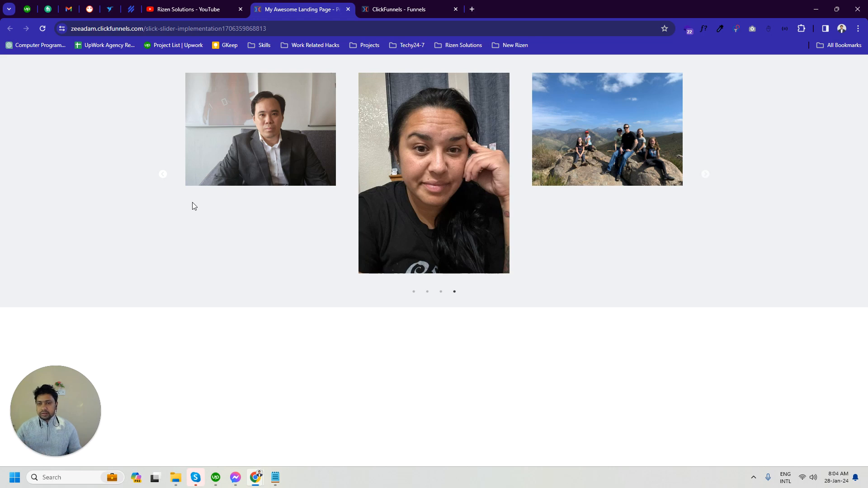
{"action": "left_click", "coordinate": [164, 176]}
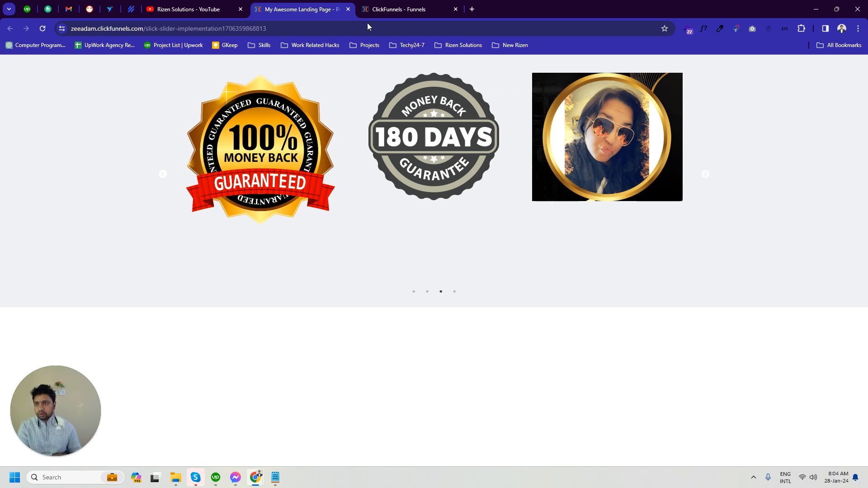
- Switch to the Slick Test page in the ClickFunnels editor and add a Full Page section
{"action": "left_click", "coordinate": [397, 9]}
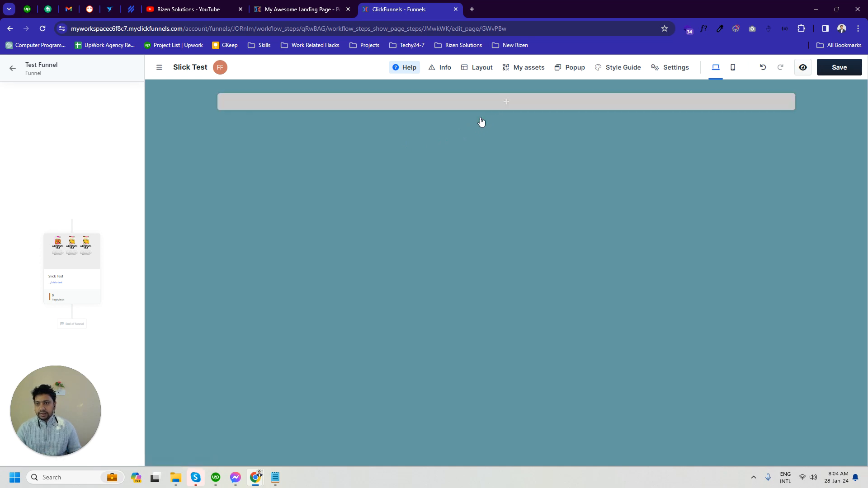
{"action": "left_click", "coordinate": [512, 103]}
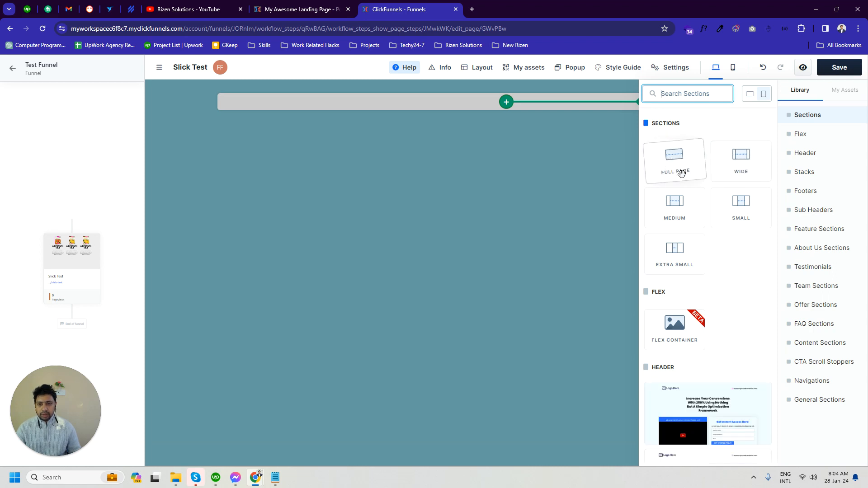
{"action": "left_click", "coordinate": [679, 154]}
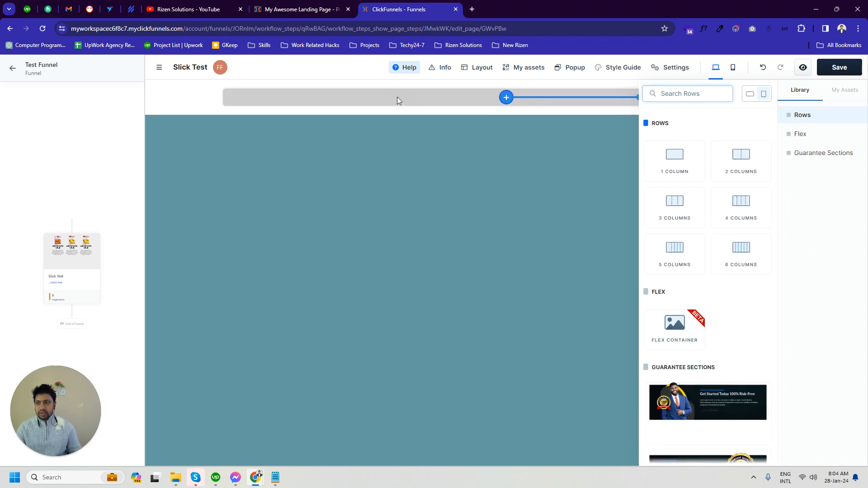
{"action": "left_click", "coordinate": [396, 97]}
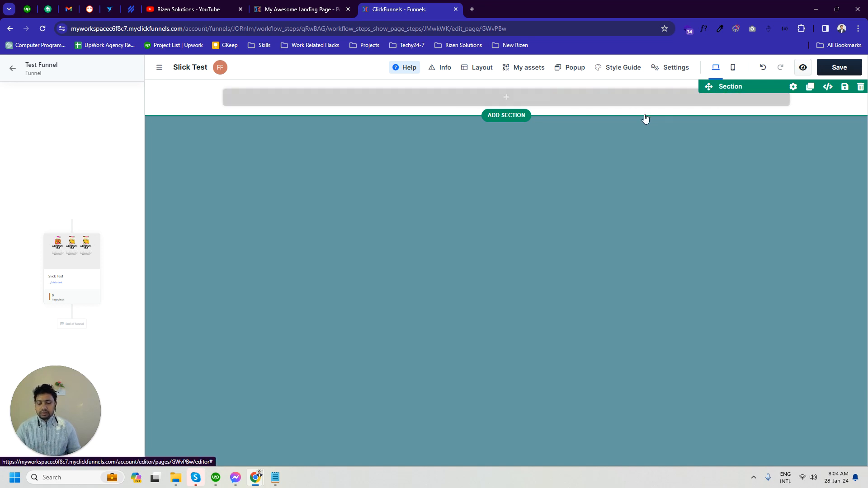
- Enable the section's background and make its background color fully transparent with 0% alpha
{"action": "left_click", "coordinate": [793, 87]}
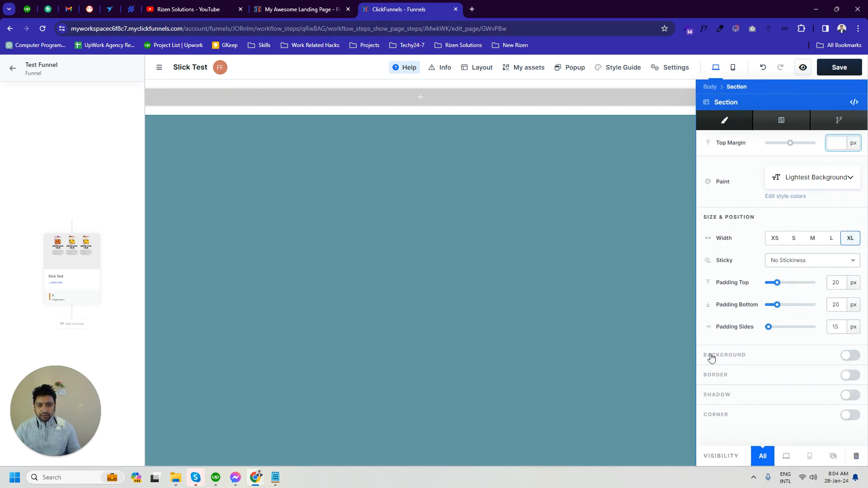
{"action": "left_click", "coordinate": [847, 357]}
{"action": "scroll", "coordinate": [814, 393], "scroll_direction": "down", "scroll_amount": 3}
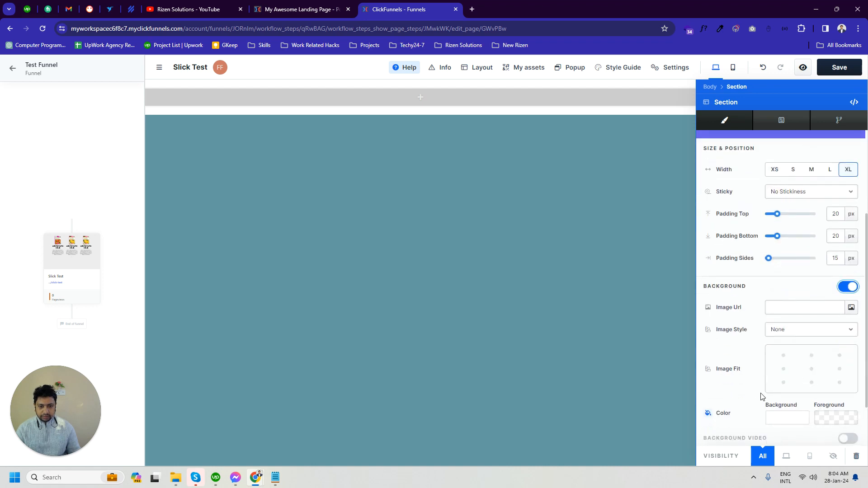
{"action": "scroll", "coordinate": [765, 387], "scroll_direction": "down", "scroll_amount": 1}
{"action": "left_click", "coordinate": [784, 402]}
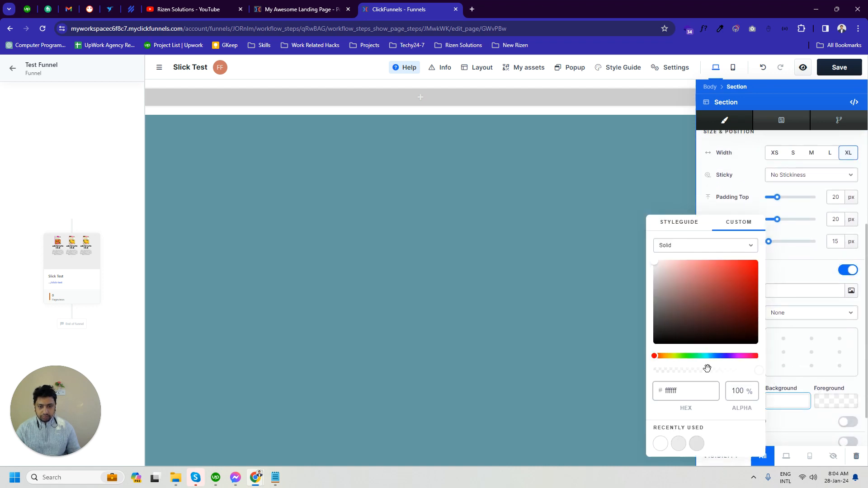
{"action": "left_click_drag", "start_coordinate": [707, 368], "coordinate": [656, 378]}
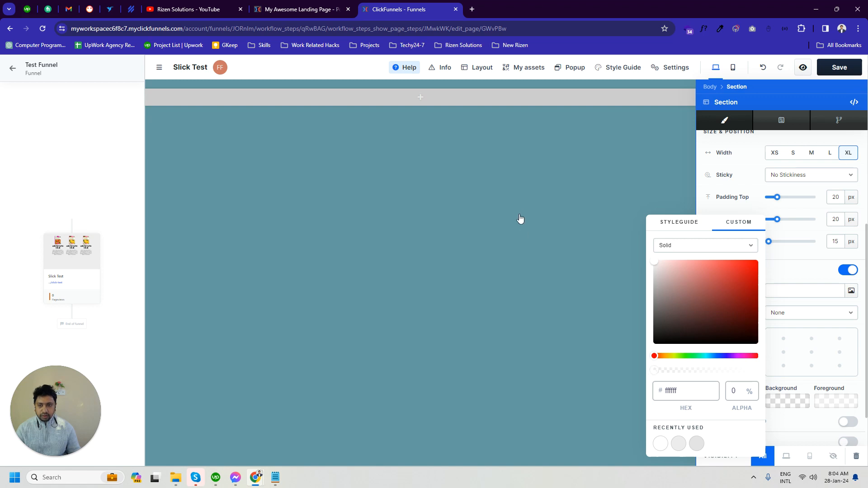
{"action": "left_click", "coordinate": [522, 213]}
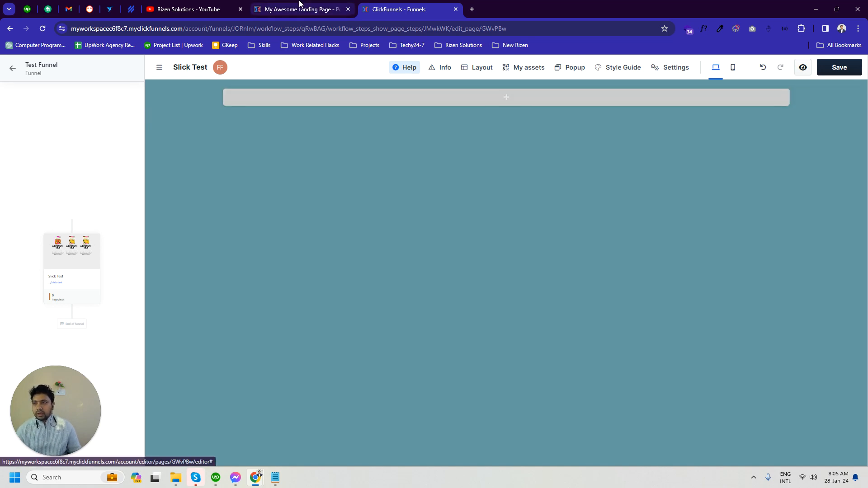
- Compare the example landing page's slider layout with the empty section in the editor
{"action": "left_click", "coordinate": [298, 9]}
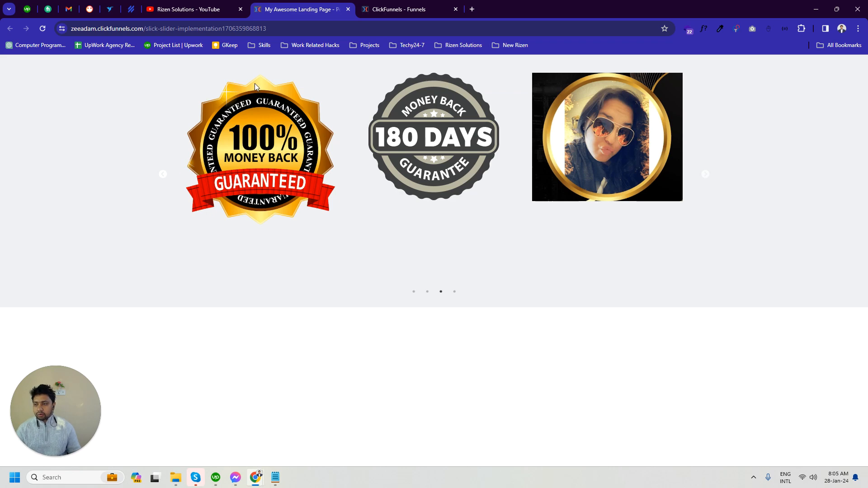
{"action": "left_click", "coordinate": [376, 6]}
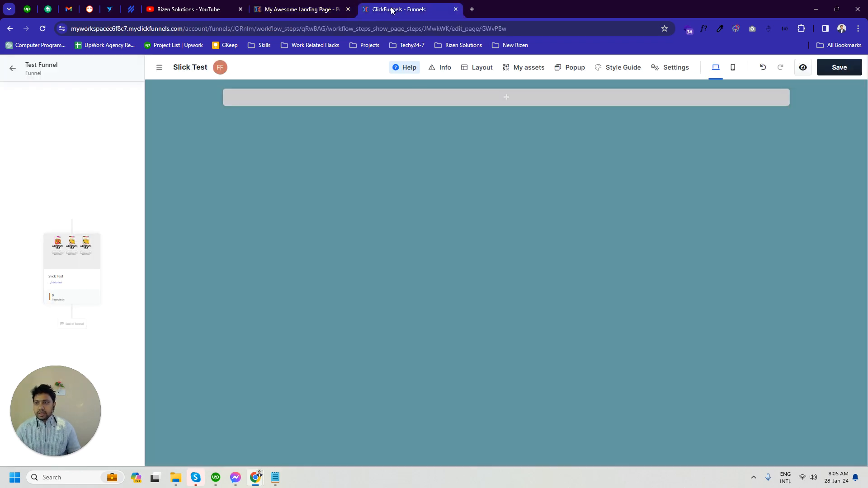
{"action": "left_click", "coordinate": [272, 9]}
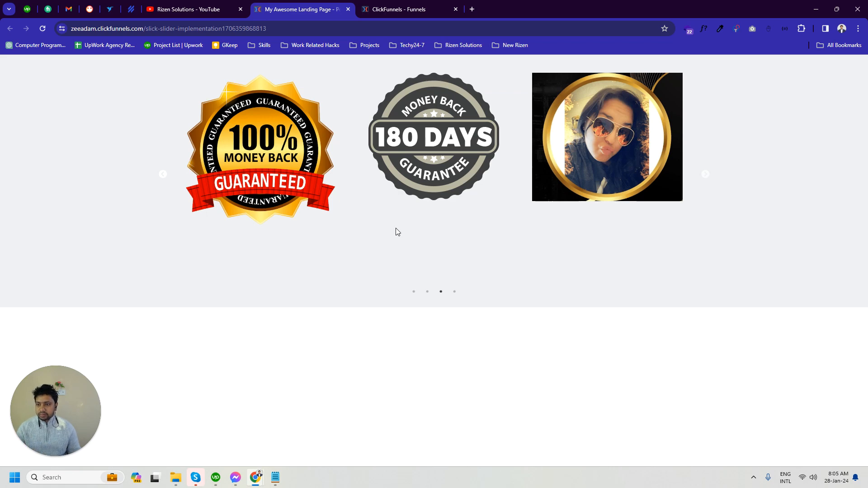
{"action": "left_click", "coordinate": [412, 4]}
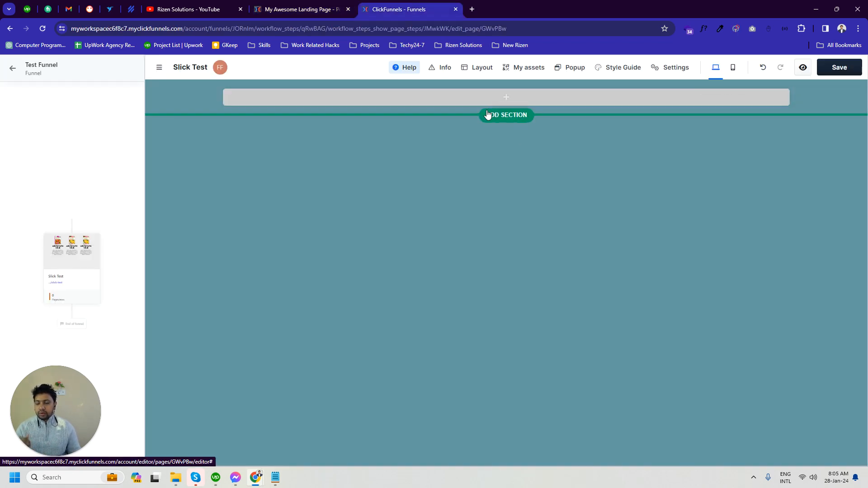
{"action": "left_click", "coordinate": [304, 4]}
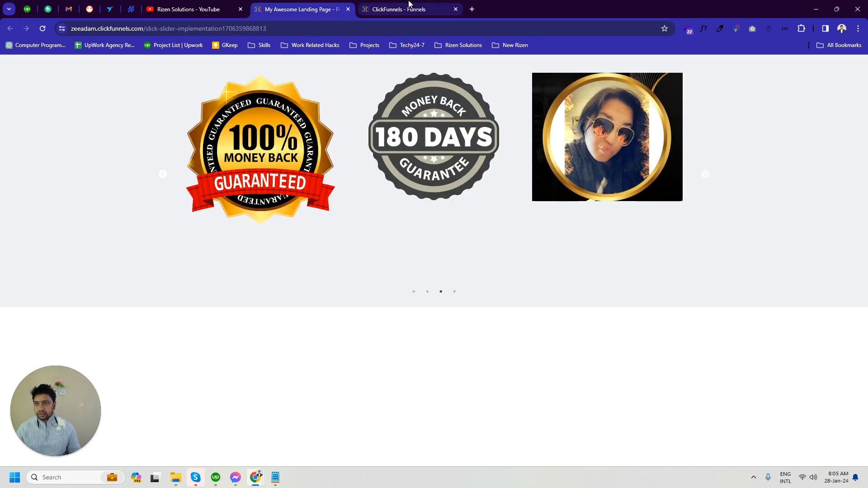
- Return to the page editor and add a 3-column row inside the transparent section
{"action": "left_click", "coordinate": [409, 8]}
{"action": "left_click", "coordinate": [500, 99]}
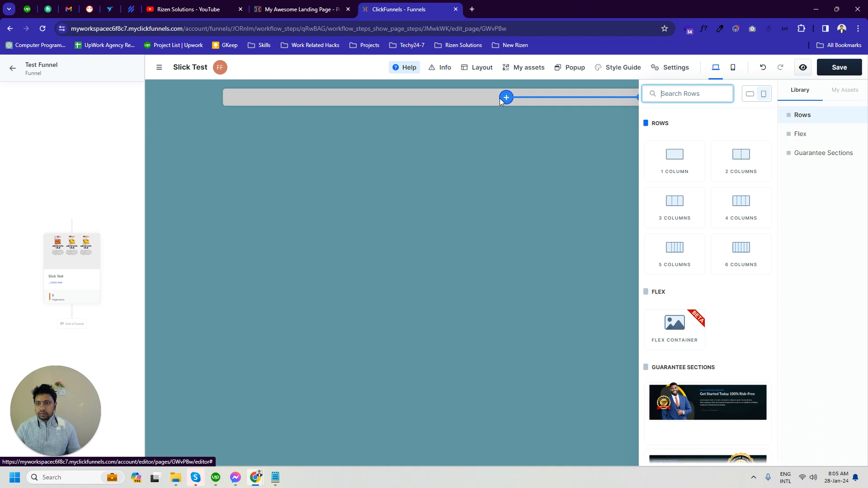
{"action": "left_click", "coordinate": [673, 210]}
{"action": "left_click", "coordinate": [374, 105]}
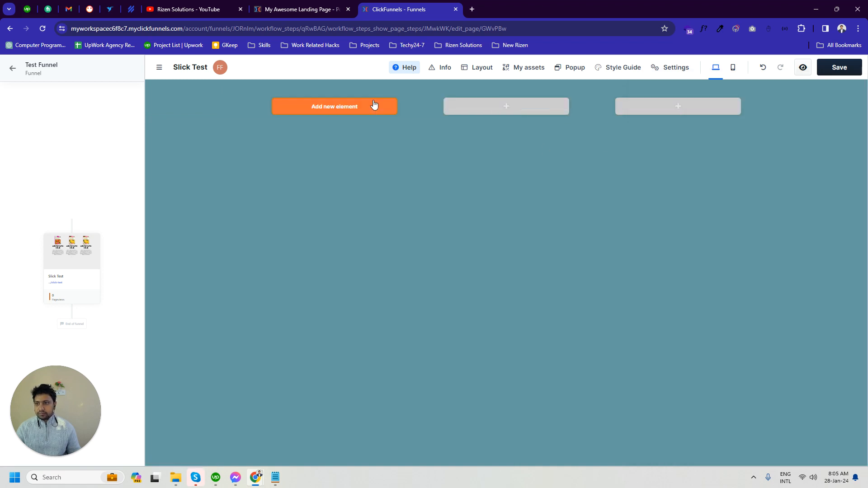
- Add an image element to each of the row's three columns and clone the row
{"action": "left_click", "coordinate": [336, 107]}
{"action": "left_click", "coordinate": [686, 260]}
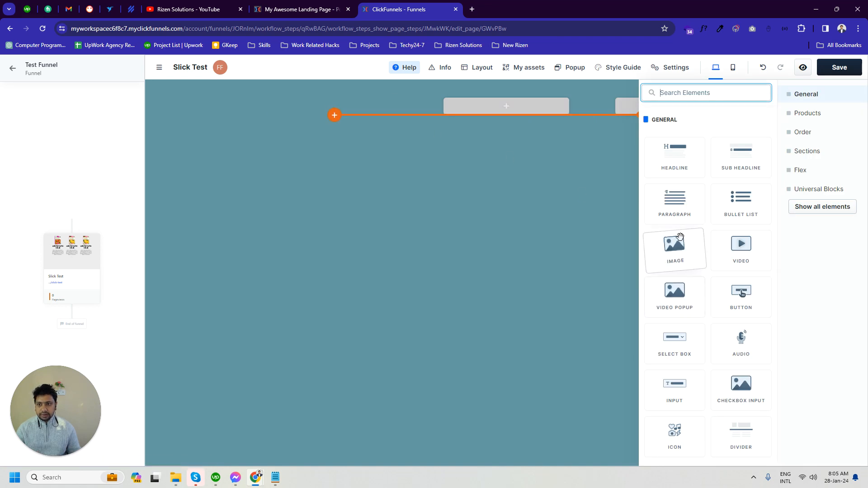
{"action": "left_click", "coordinate": [526, 107]}
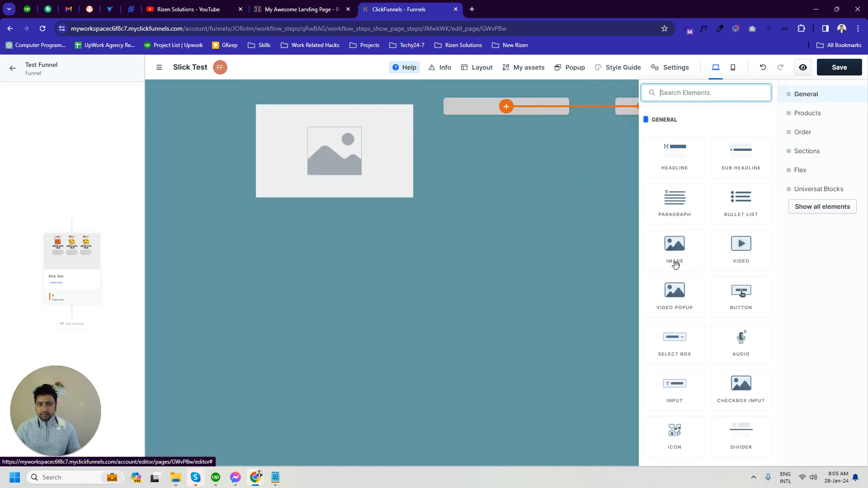
{"action": "left_click", "coordinate": [674, 253]}
{"action": "left_click", "coordinate": [659, 116]}
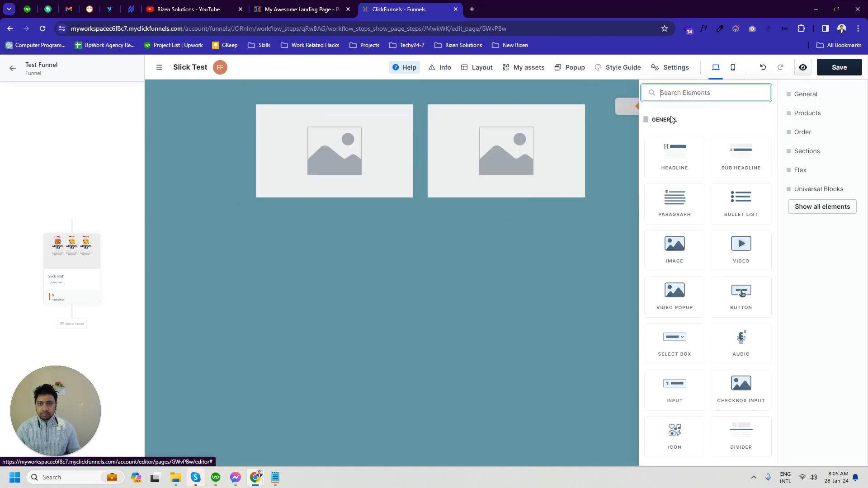
{"action": "left_click", "coordinate": [674, 253]}
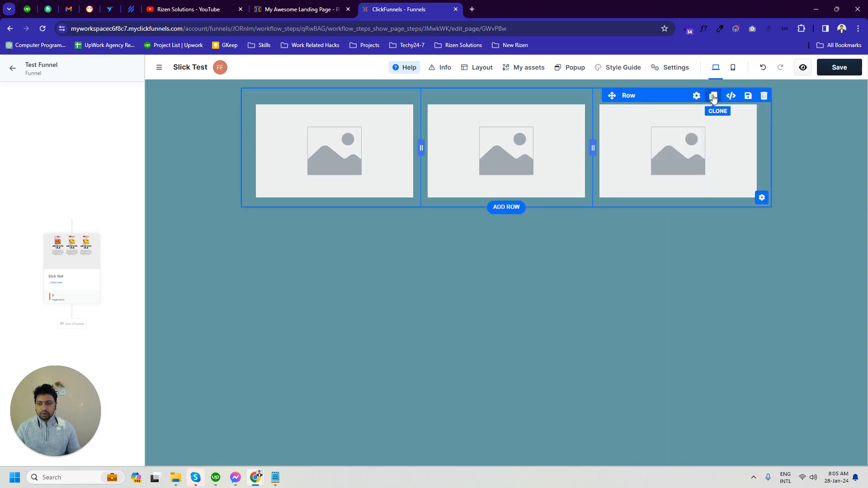
{"action": "left_click", "coordinate": [713, 96]}
- Upload all six images from the Desktop's slider_img folder to the image gallery
{"action": "left_click", "coordinate": [360, 130]}
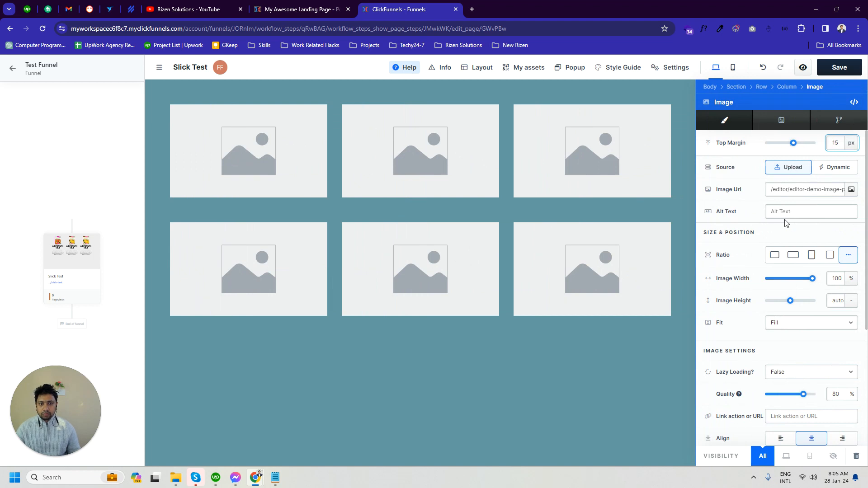
{"action": "left_click", "coordinate": [850, 190]}
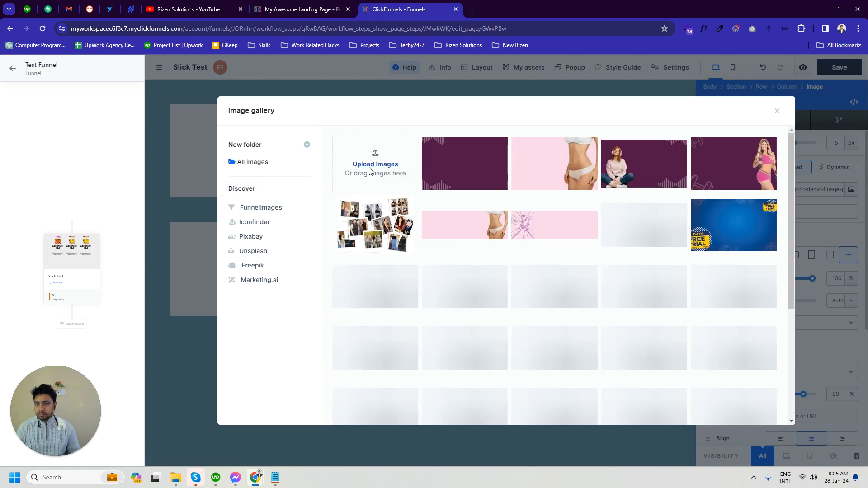
{"action": "left_click", "coordinate": [369, 170]}
{"action": "left_click", "coordinate": [68, 109]}
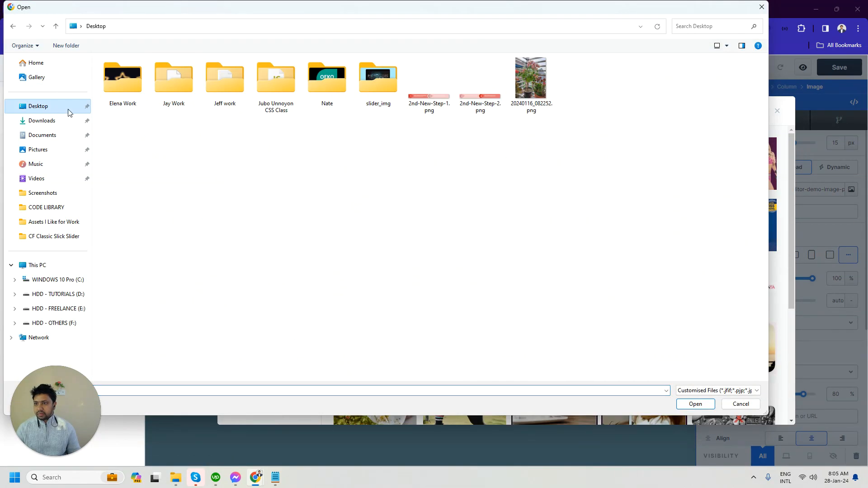
{"action": "double_click", "coordinate": [378, 79]}
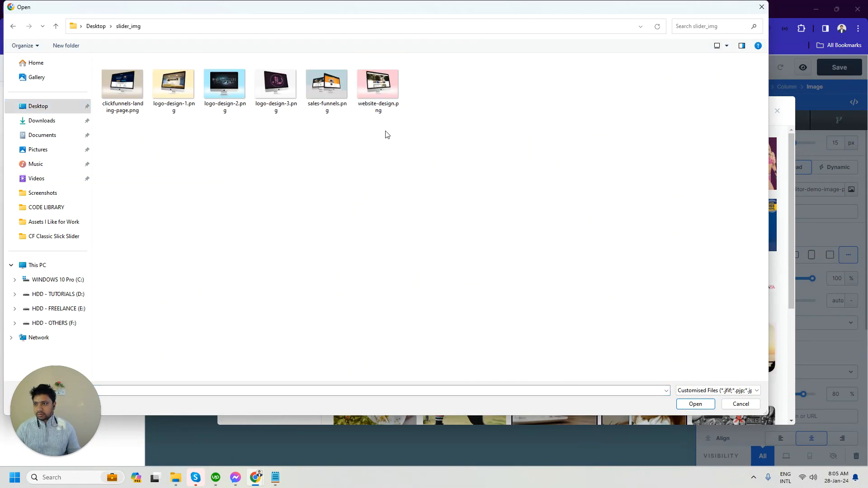
{"action": "left_click_drag", "start_coordinate": [388, 134], "coordinate": [100, 56]}
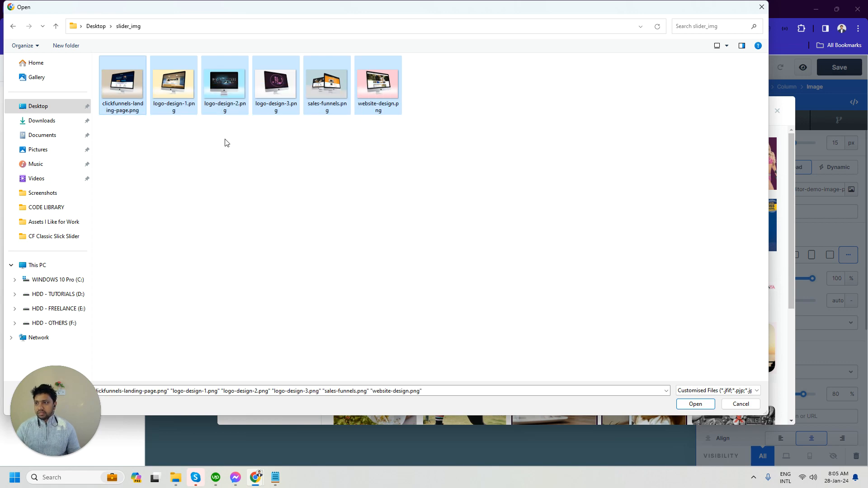
{"action": "left_click", "coordinate": [695, 403]}
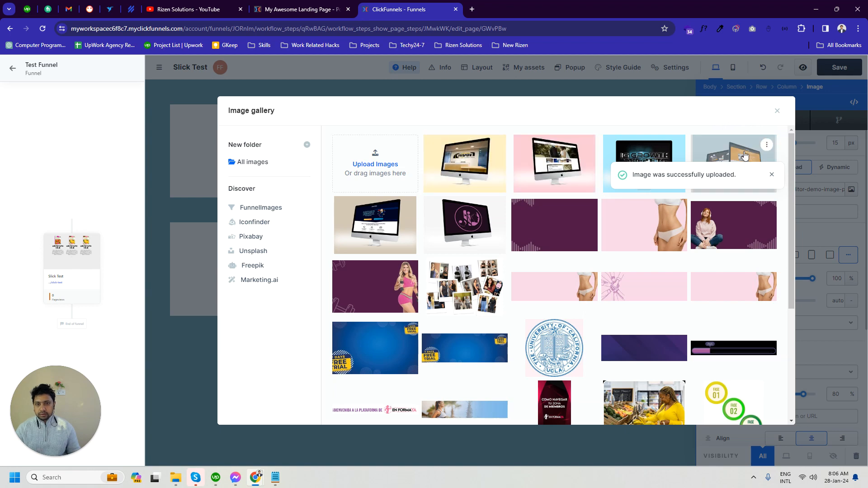
{"action": "left_click", "coordinate": [777, 111]}
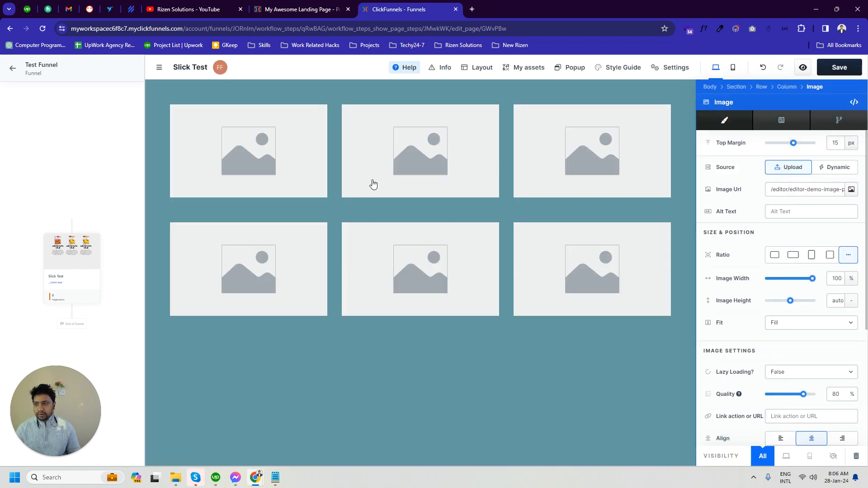
- Set the first image in the upper row to the uploaded yellow-background logo-design-1.png from the gallery
{"action": "left_click", "coordinate": [287, 155]}
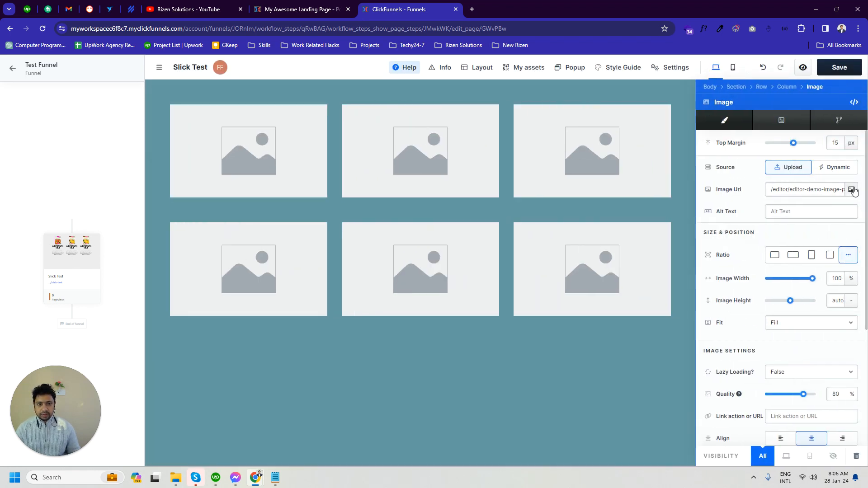
{"action": "left_click", "coordinate": [850, 189]}
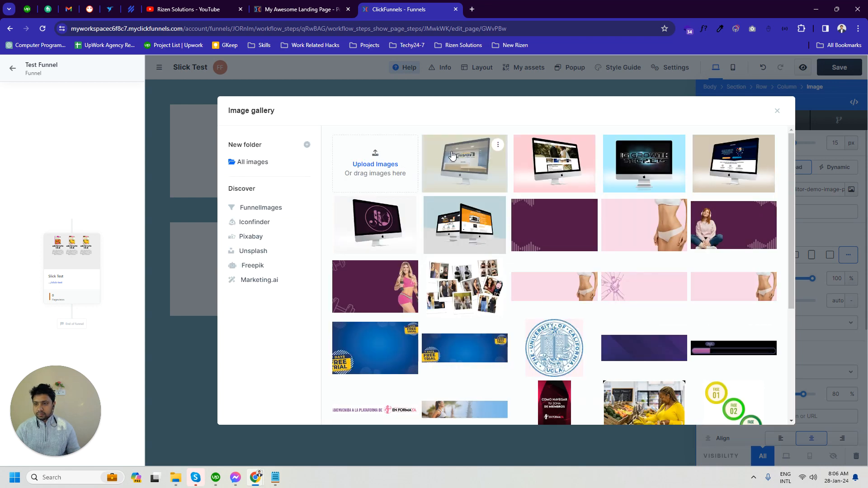
{"action": "left_click", "coordinate": [451, 155]}
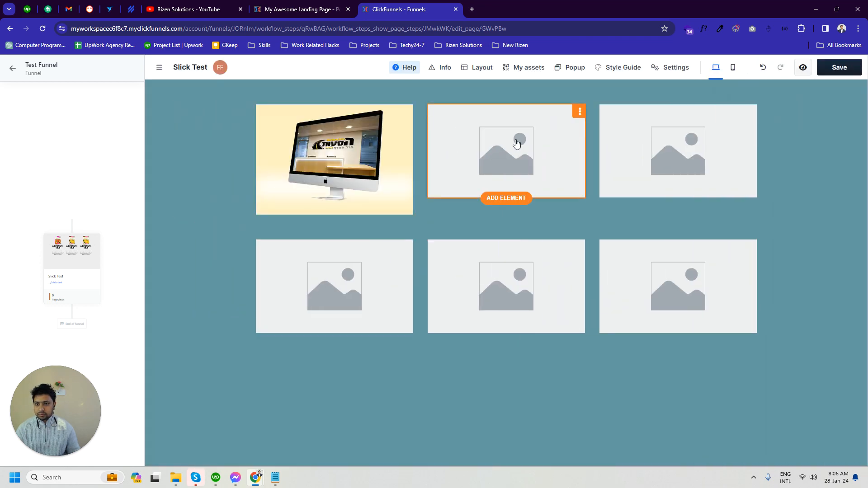
- Set the middle image in the upper row to the uploaded pink-background monitor mockup from the gallery
{"action": "left_click", "coordinate": [517, 144]}
{"action": "left_click", "coordinate": [851, 189]}
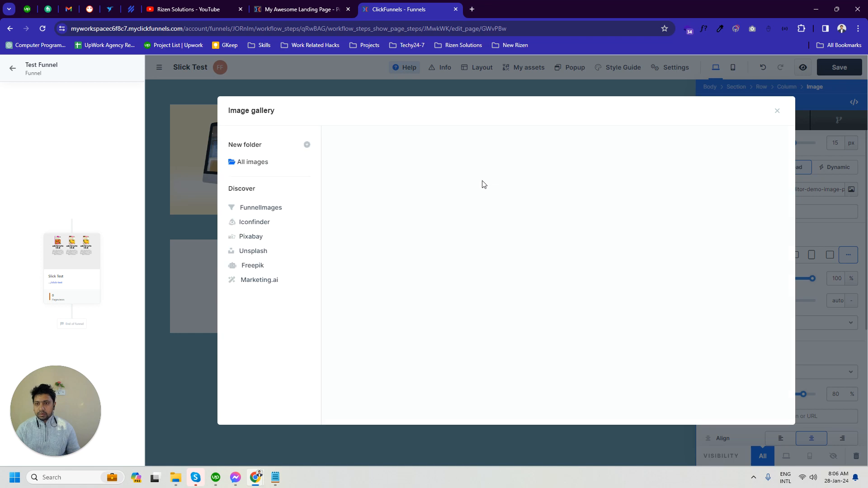
{"action": "left_click", "coordinate": [552, 164]}
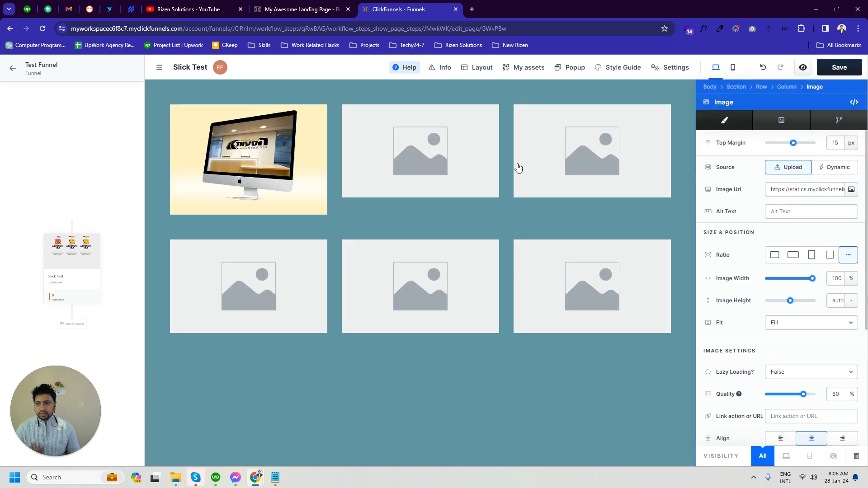
- Open the image gallery for the third image in the upper row
{"action": "left_click", "coordinate": [588, 167]}
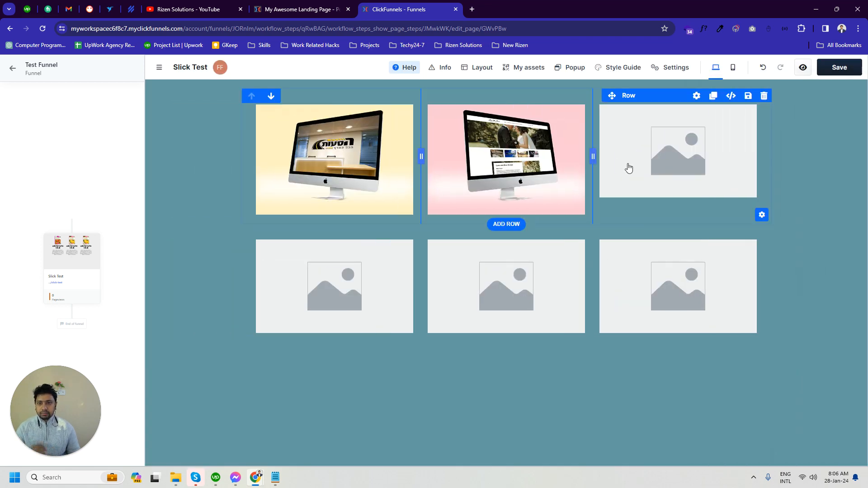
{"action": "left_click", "coordinate": [698, 151]}
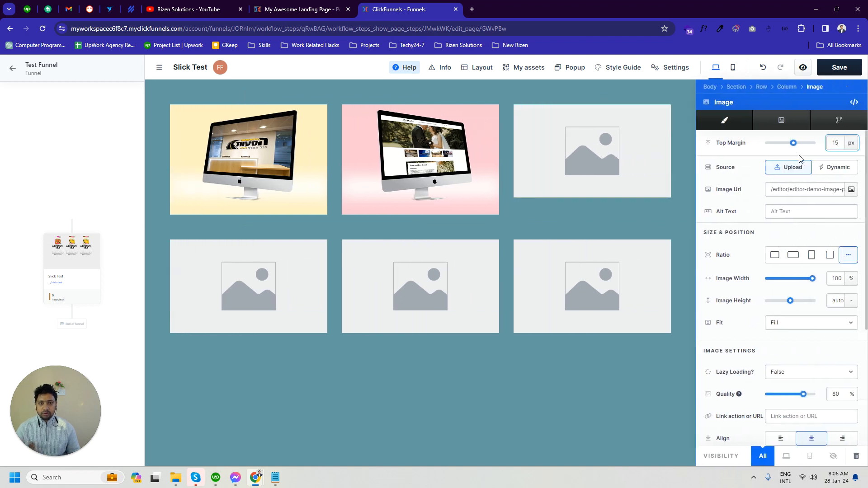
{"action": "left_click", "coordinate": [851, 190]}
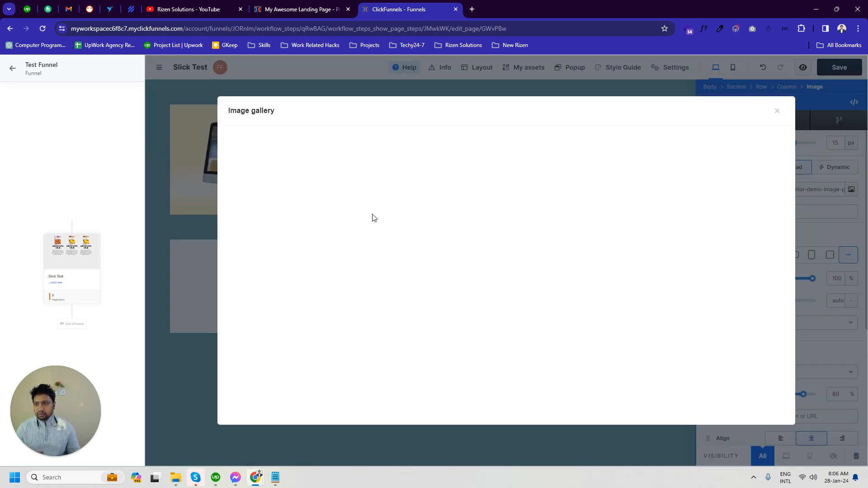
- Switch to the My Awesome Landing Page example and move its slider forward and back to examine the slide order
{"action": "left_click", "coordinate": [273, 6]}
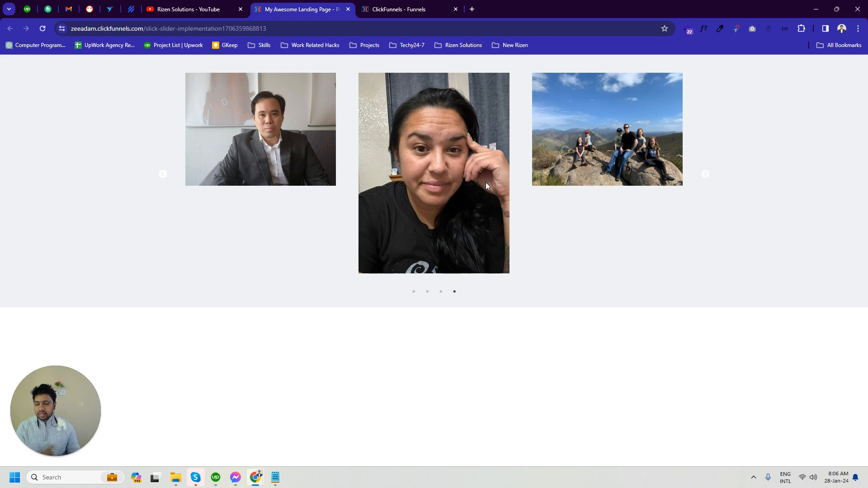
{"action": "left_click", "coordinate": [710, 178]}
{"action": "left_click", "coordinate": [708, 178]}
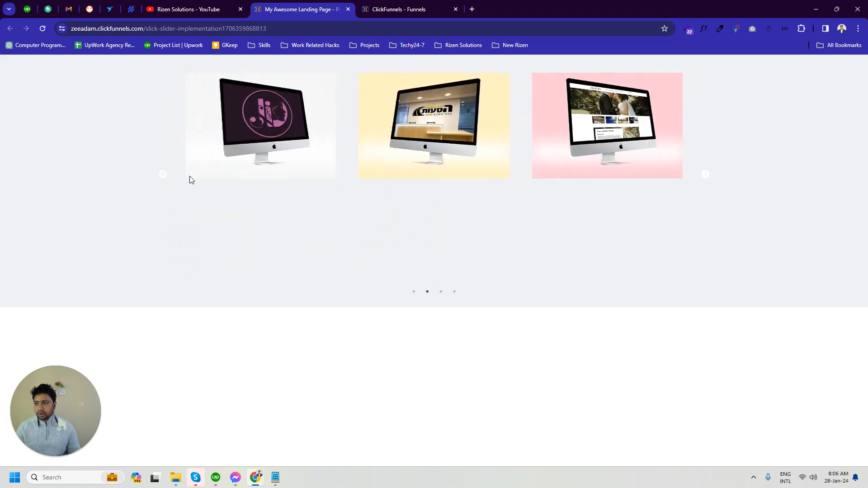
{"action": "left_click", "coordinate": [165, 176]}
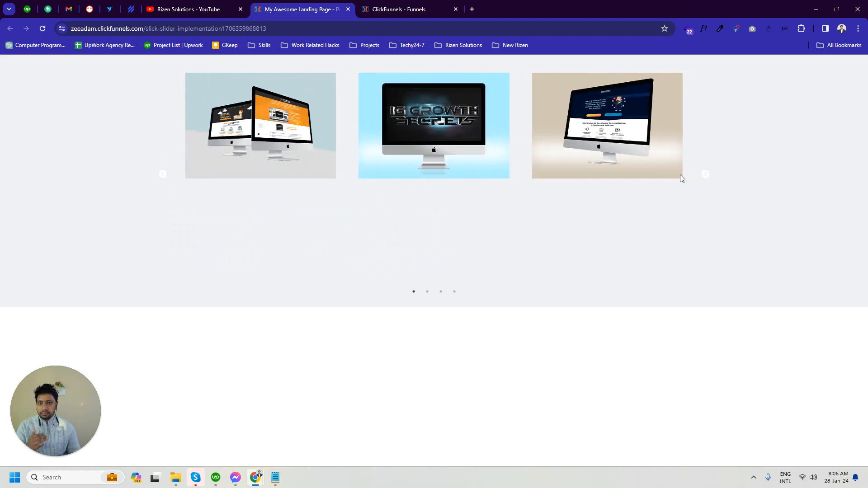
{"action": "left_click", "coordinate": [708, 178]}
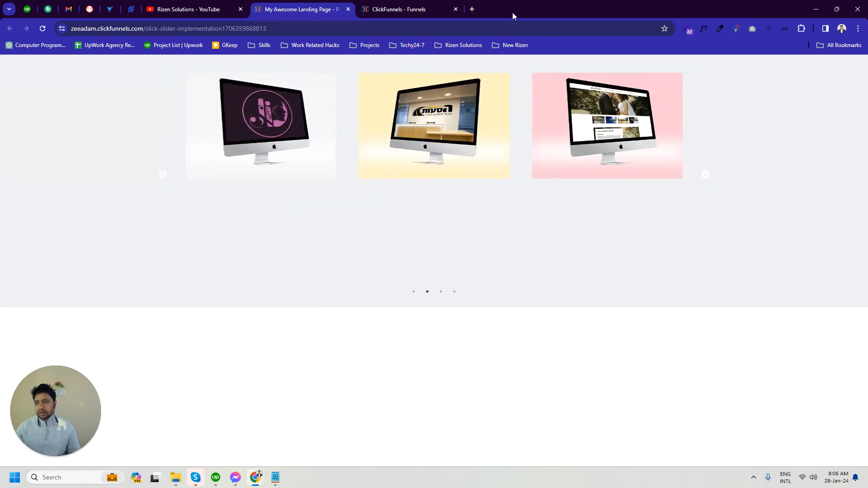
- Back in the page editor, set the upper row's third image to the blue IG Growth Secrets mockup and the lower row's first to the beige mockup
{"action": "left_click", "coordinate": [406, 9]}
{"action": "left_click", "coordinate": [634, 172]}
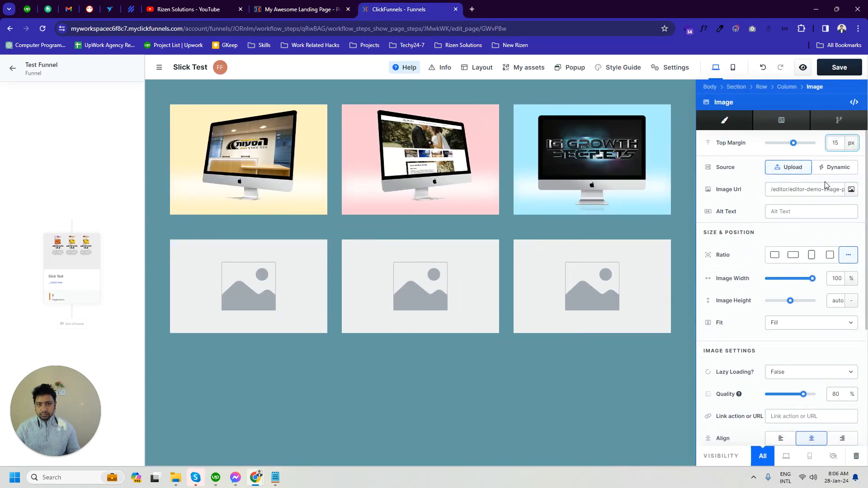
{"action": "left_click", "coordinate": [852, 190]}
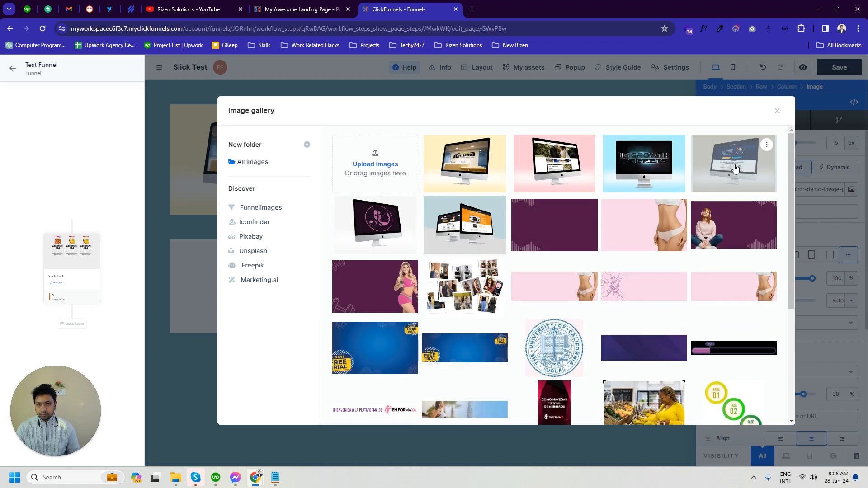
{"action": "left_click", "coordinate": [736, 167]}
- Set the middle image in the lower row to the uploaded two-monitor mockup on the light blue-grey background
{"action": "left_click", "coordinate": [411, 270]}
{"action": "left_click", "coordinate": [550, 251]}
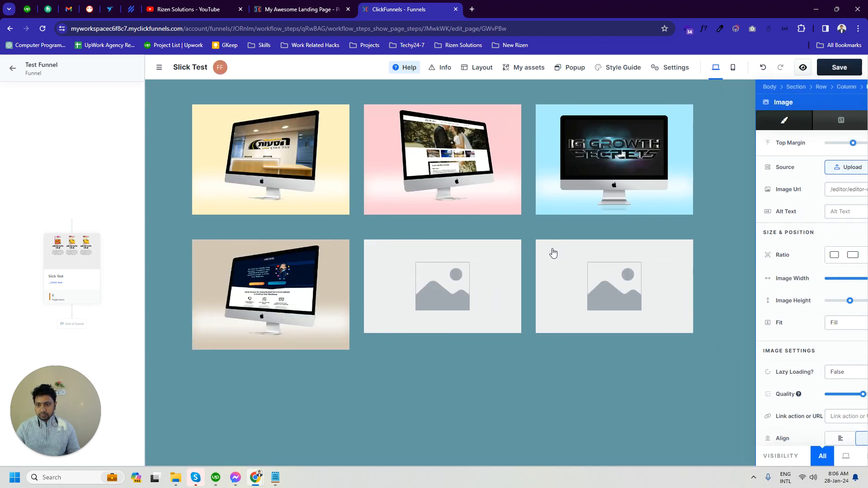
{"action": "left_click", "coordinate": [849, 190]}
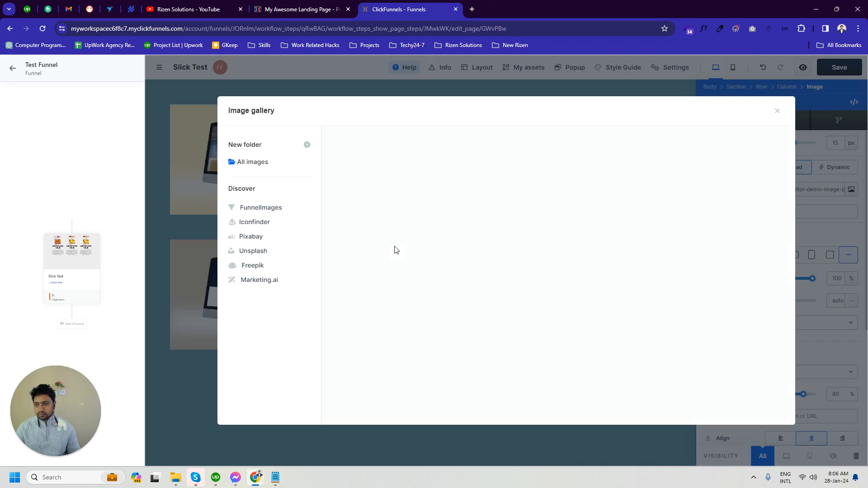
{"action": "left_click", "coordinate": [466, 225]}
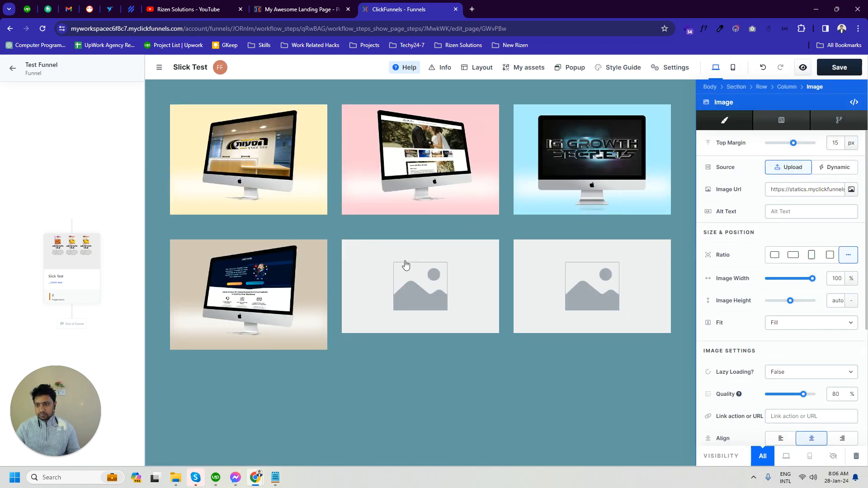
- Set the third image in the lower row to the uploaded mockup with the purple logo screen on white
{"action": "left_click", "coordinate": [645, 273]}
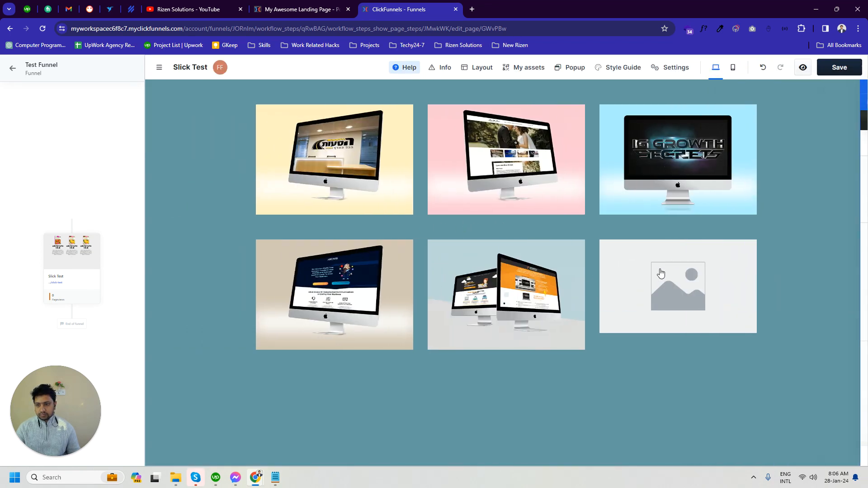
{"action": "left_click", "coordinate": [850, 189]}
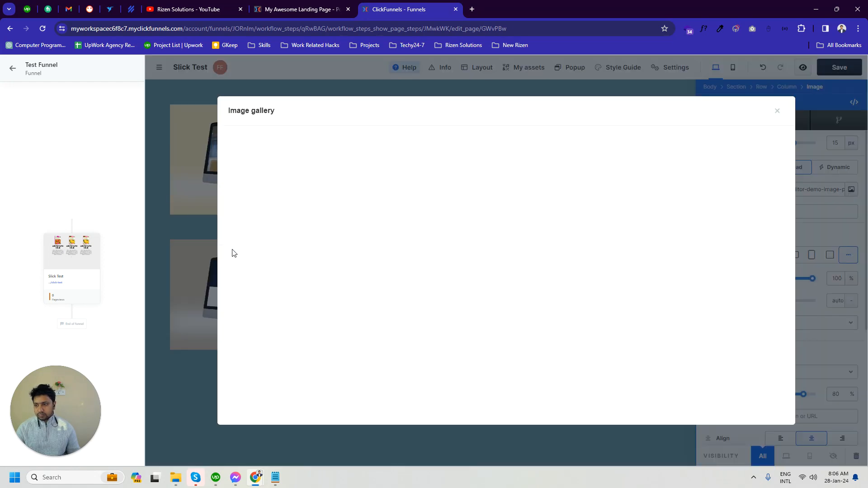
{"action": "left_click", "coordinate": [385, 251]}
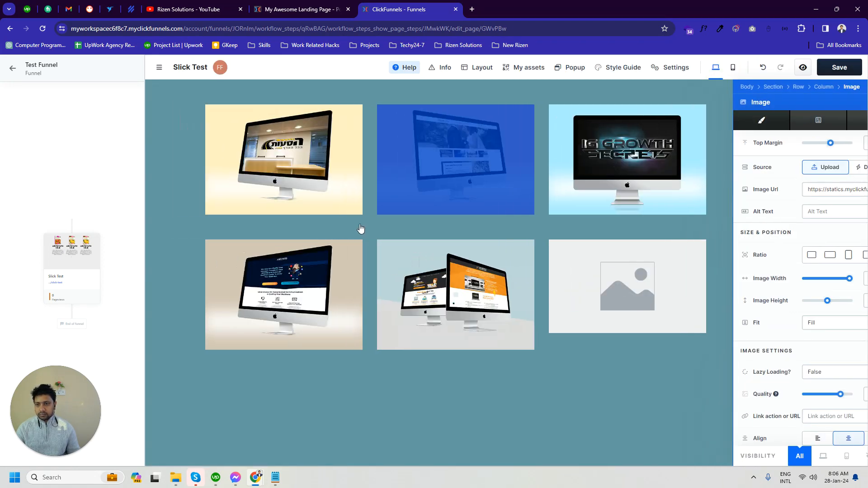
{"action": "left_click", "coordinate": [360, 228]}
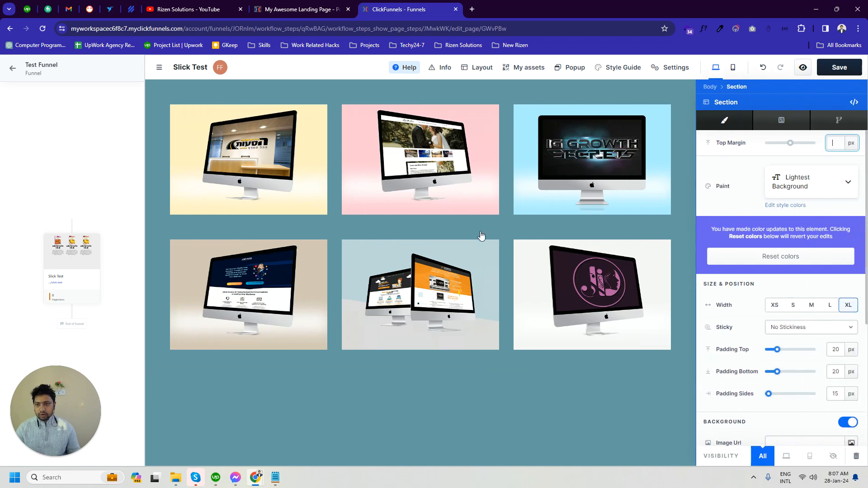
{"action": "left_click", "coordinate": [422, 236]}
- Save the page, view its preview in a separate tab and return to the editor
{"action": "left_click", "coordinate": [838, 67]}
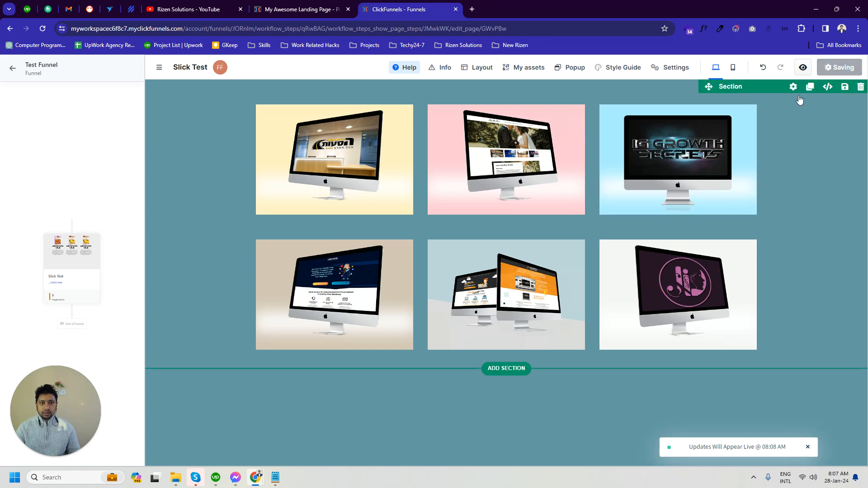
{"action": "left_click", "coordinate": [802, 68]}
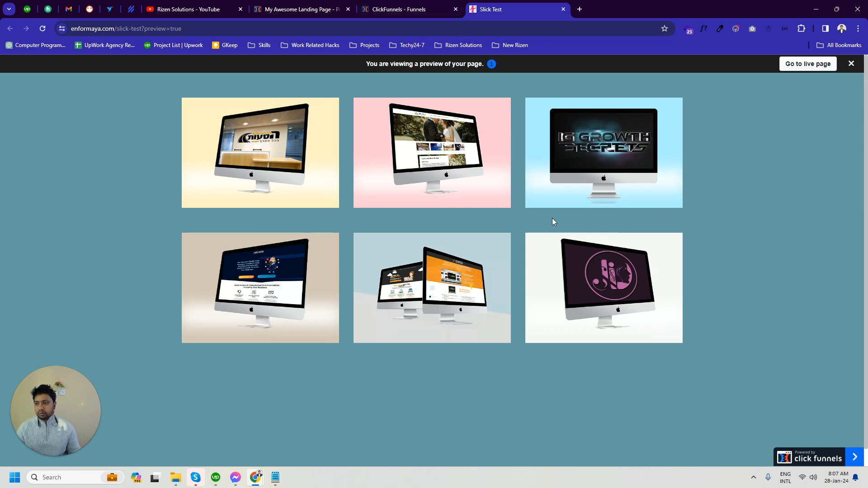
{"action": "left_click", "coordinate": [397, 10]}
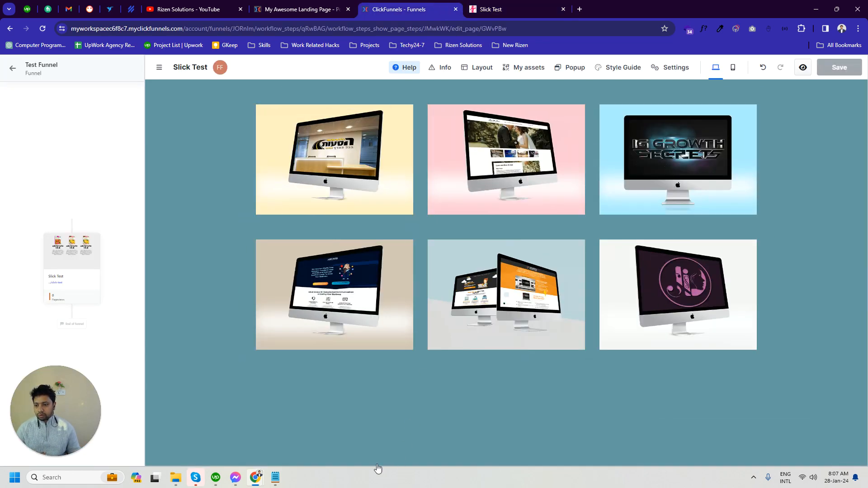
- Copy the Slick slider code below the comment line in slick-slider-cf-classic.txt and return to the page editor
{"action": "left_click", "coordinate": [274, 477]}
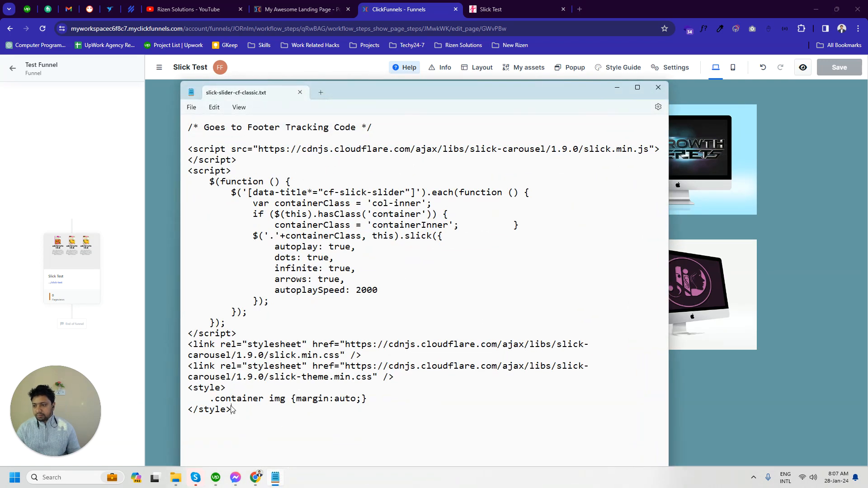
{"action": "left_click_drag", "start_coordinate": [232, 409], "coordinate": [181, 155]}
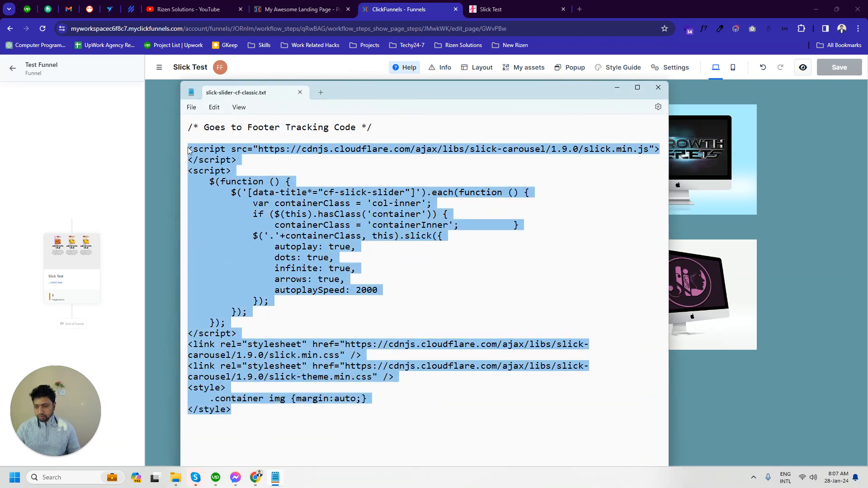
{"action": "left_click", "coordinate": [373, 6]}
{"action": "left_click", "coordinate": [311, 11]}
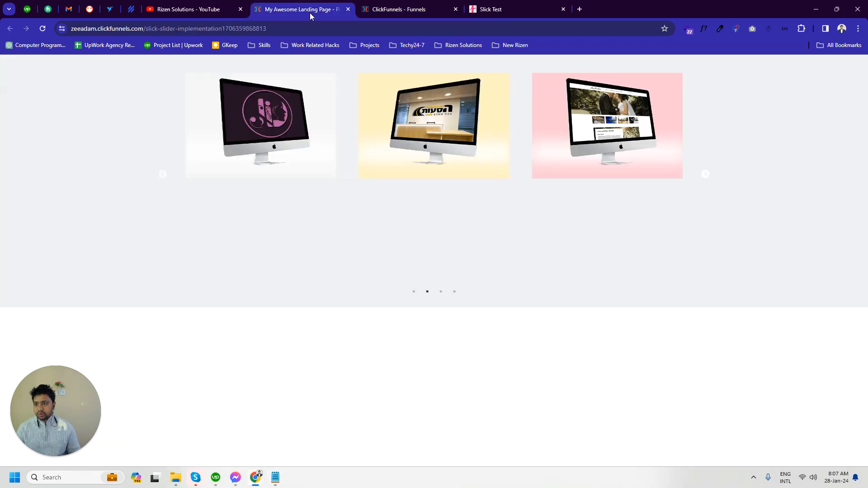
{"action": "left_click", "coordinate": [435, 5]}
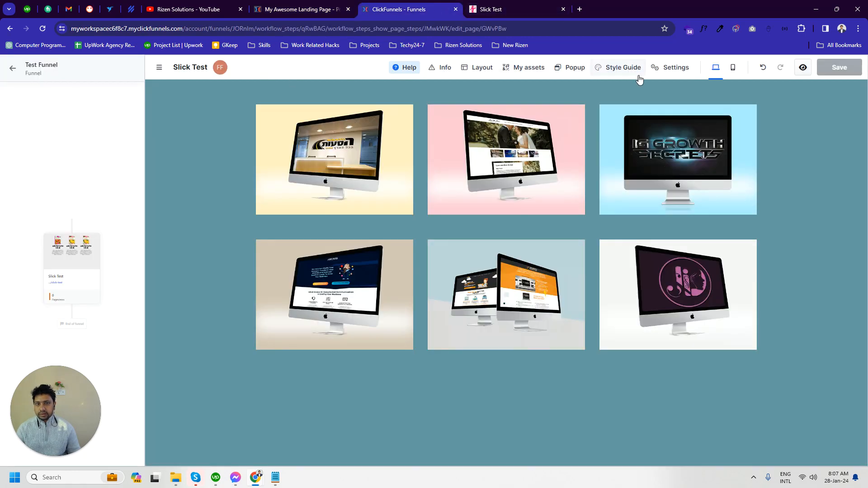
- Replace the page's footer code with the copied Slick slider scripts, stylesheet links and style block
{"action": "left_click", "coordinate": [664, 69]}
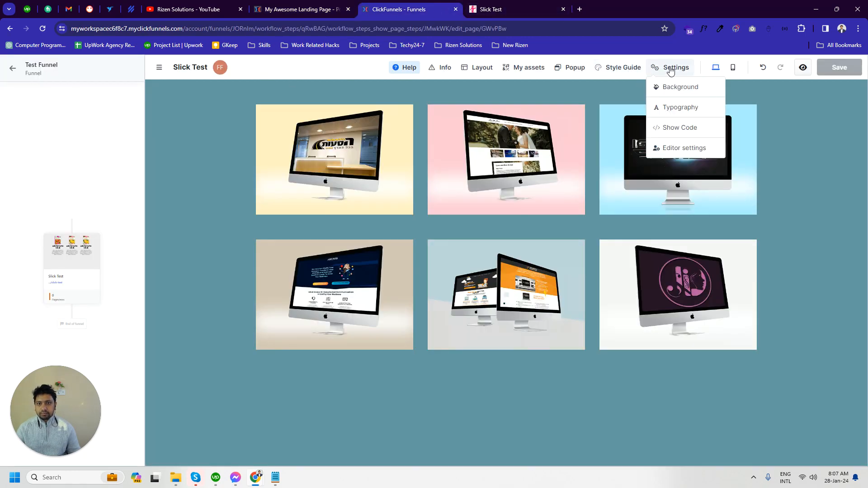
{"action": "left_click", "coordinate": [681, 128]}
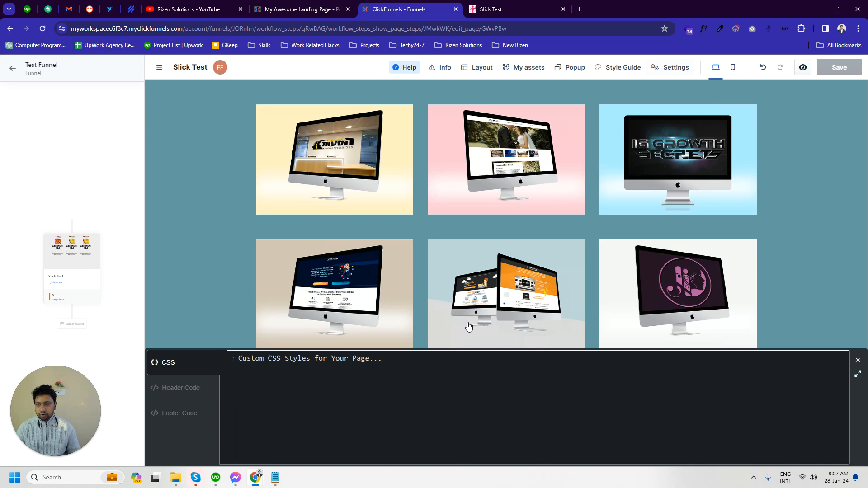
{"action": "left_click", "coordinate": [173, 415]}
{"action": "scroll", "coordinate": [346, 395], "scroll_direction": "down", "scroll_amount": 5}
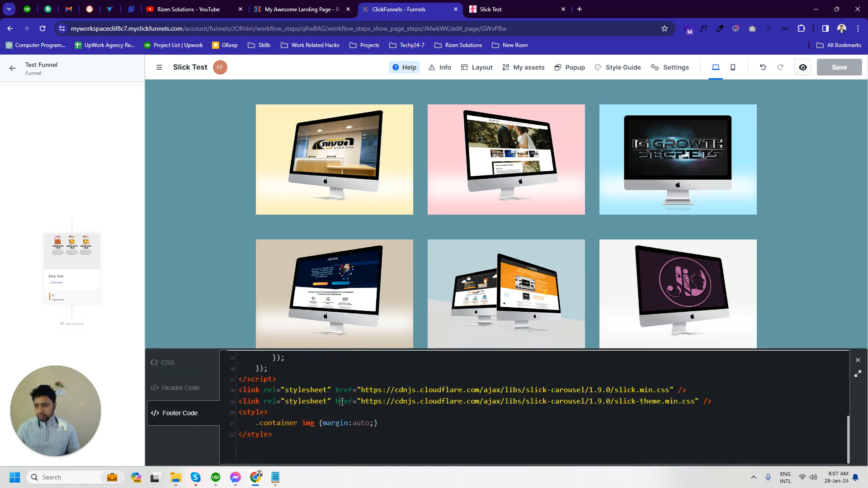
{"action": "key", "text": "ctrl+a"}
{"action": "key", "text": "BackSpace"}
{"action": "key", "text": "ctrl+v"}
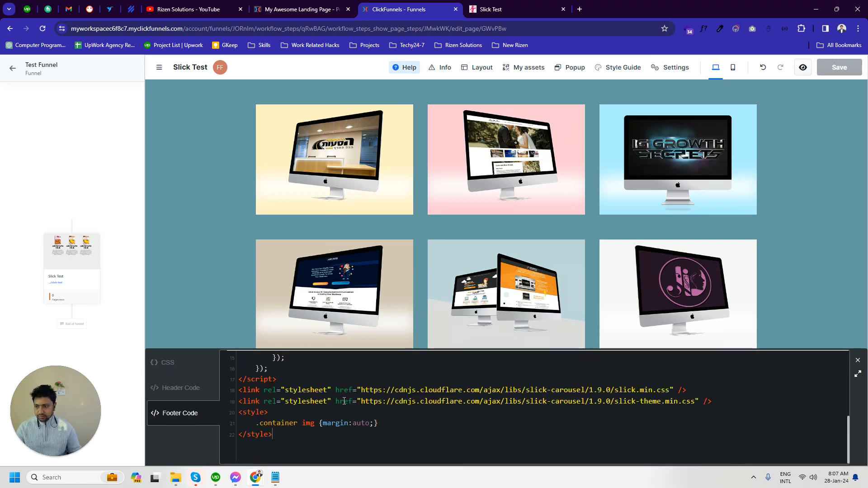
{"action": "scroll", "coordinate": [438, 426], "scroll_direction": "up", "scroll_amount": 5}
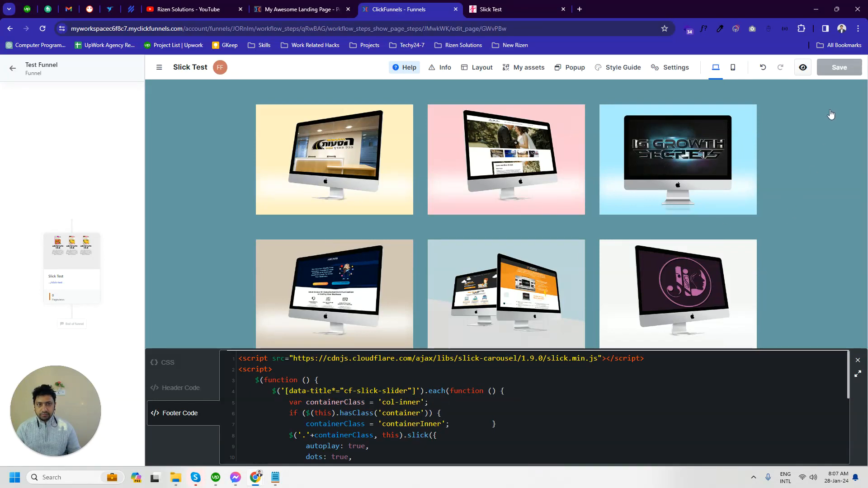
- Save the page with the footer code and reload the Slick Test preview
{"action": "left_click", "coordinate": [840, 72]}
{"action": "left_click", "coordinate": [839, 71]}
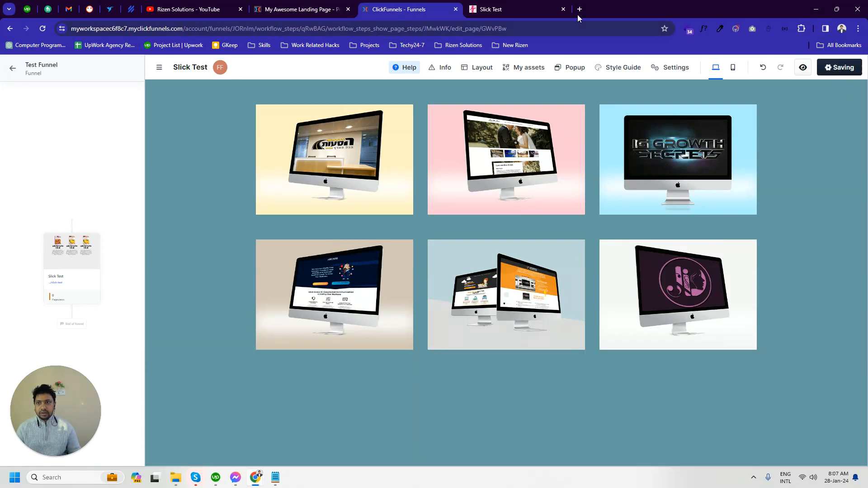
{"action": "left_click", "coordinate": [523, 6]}
{"action": "left_click", "coordinate": [42, 28]}
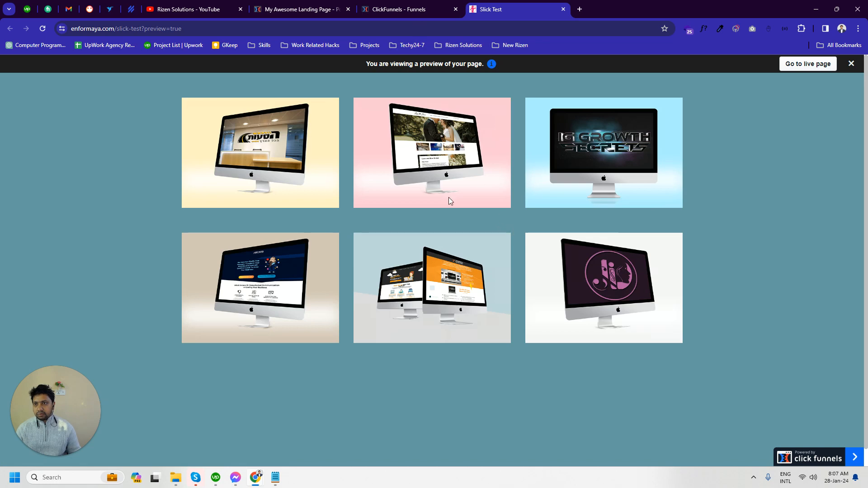
- Review the slider code in slick-slider-cf-classic.txt against the preview and return to the page editor
{"action": "left_click", "coordinate": [274, 477]}
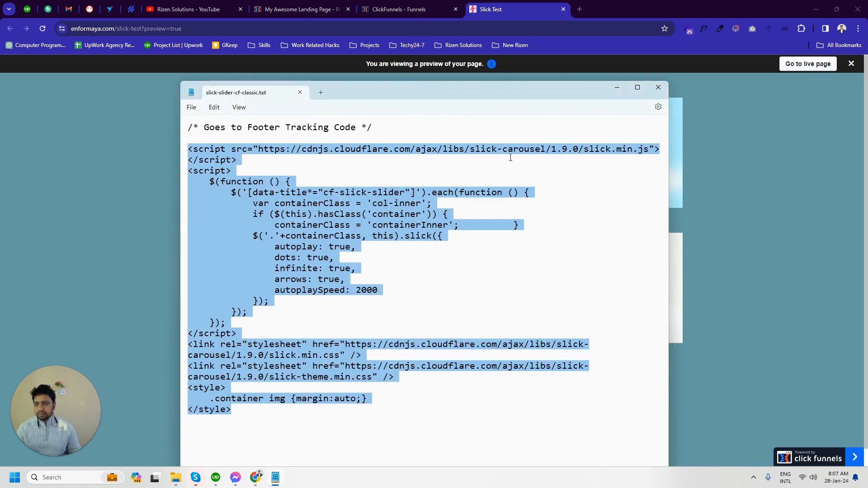
{"action": "left_click", "coordinate": [616, 92]}
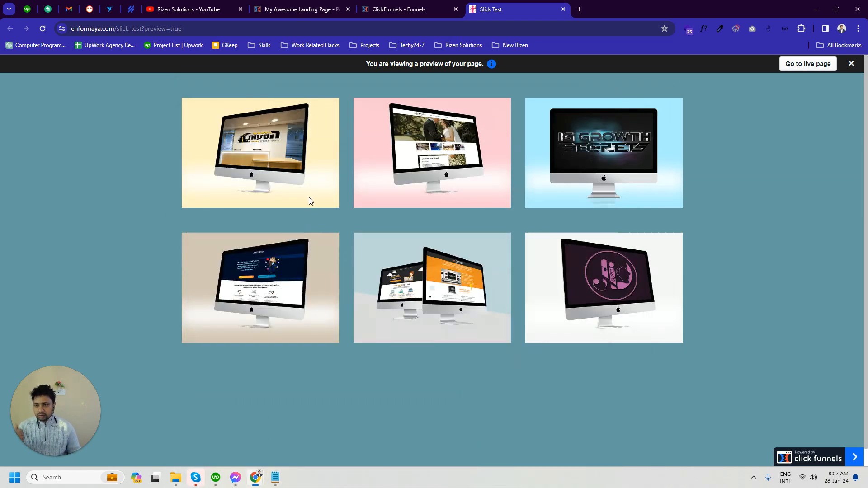
{"action": "left_click", "coordinate": [412, 5]}
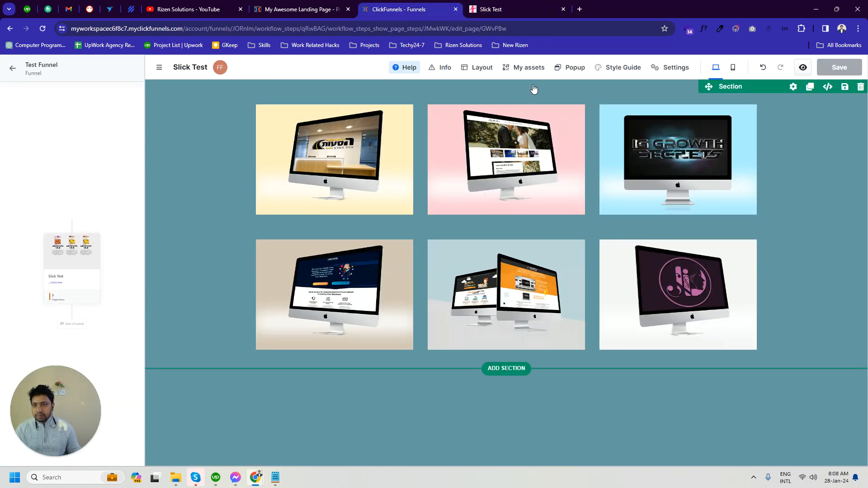
- Copy the cf-slick-slider value from the data-title selector in the page's footer code
{"action": "left_click", "coordinate": [676, 66]}
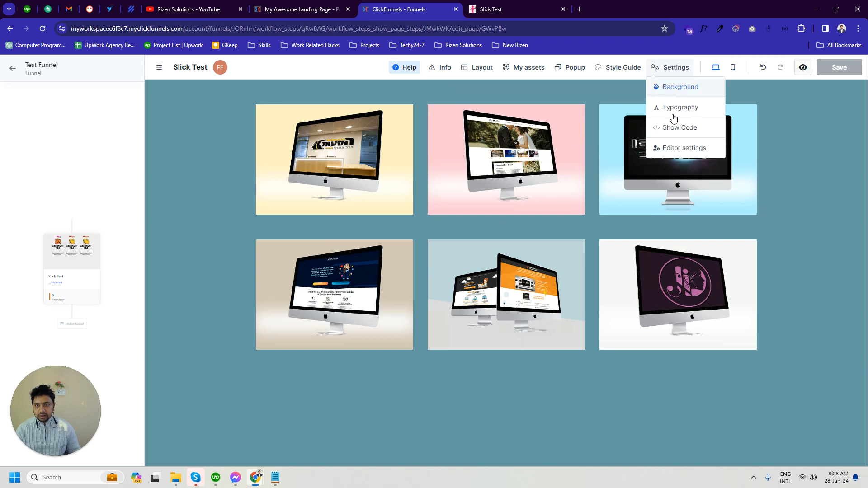
{"action": "left_click", "coordinate": [672, 128]}
{"action": "left_click", "coordinate": [197, 413]}
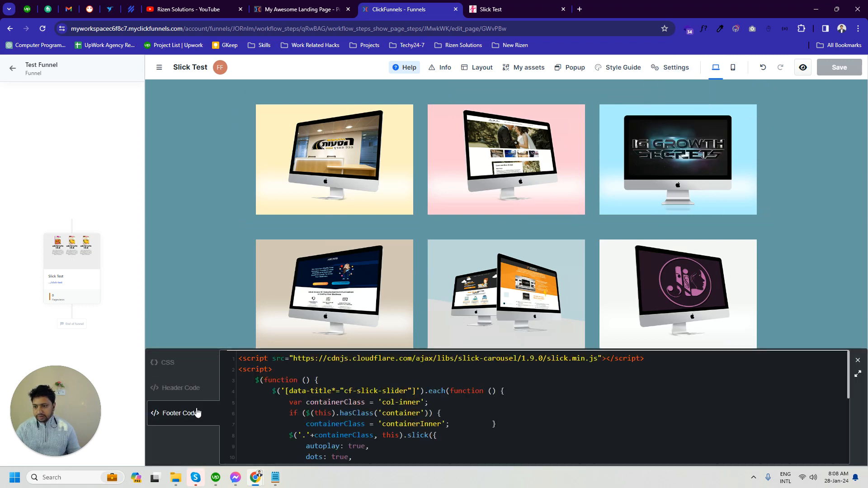
{"action": "left_click_drag", "start_coordinate": [344, 390], "coordinate": [407, 391]}
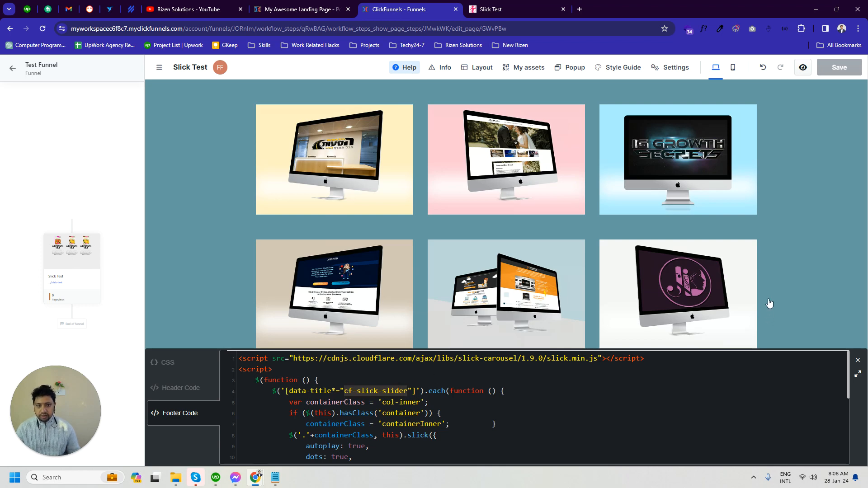
{"action": "left_click", "coordinate": [858, 360]}
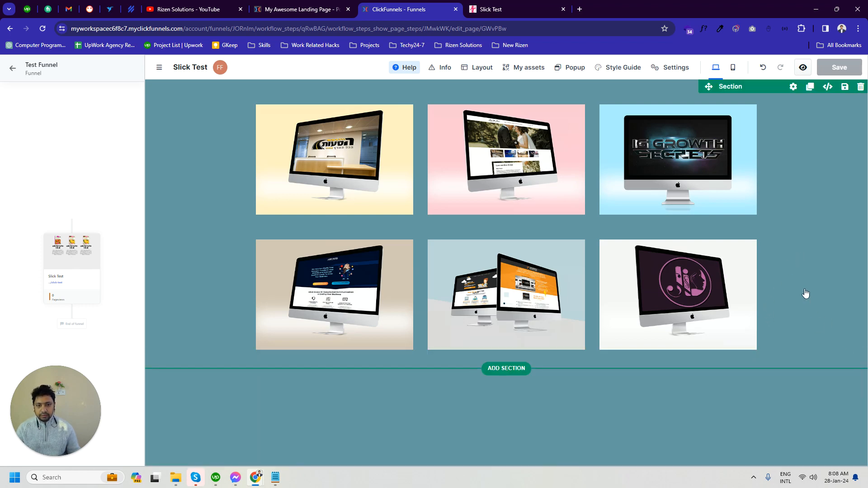
- Add a custom attribute named data-title with the value cf-slick-slider to the section holding the slide images
{"action": "left_click", "coordinate": [804, 292]}
{"action": "left_click", "coordinate": [641, 267]}
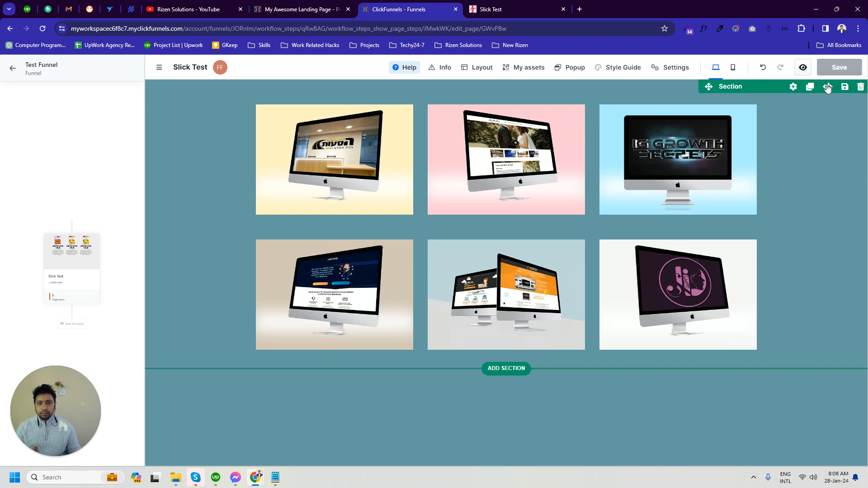
{"action": "left_click", "coordinate": [793, 87]}
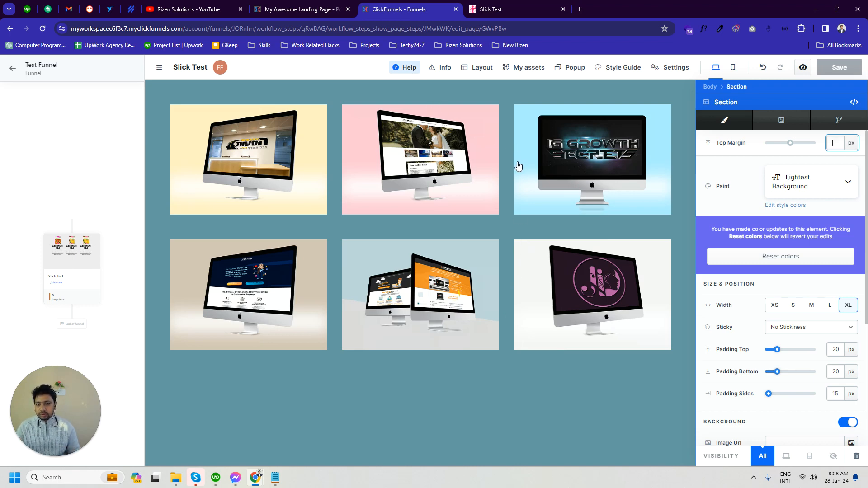
{"action": "left_click", "coordinate": [780, 121]}
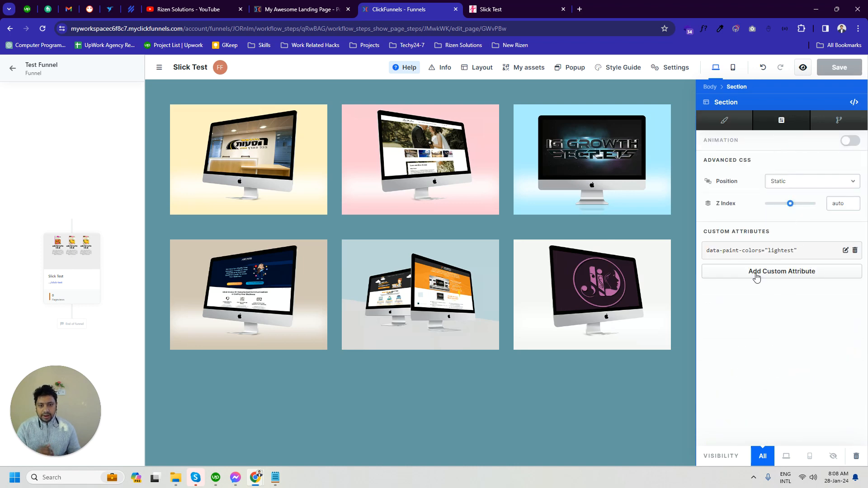
{"action": "left_click", "coordinate": [787, 271]}
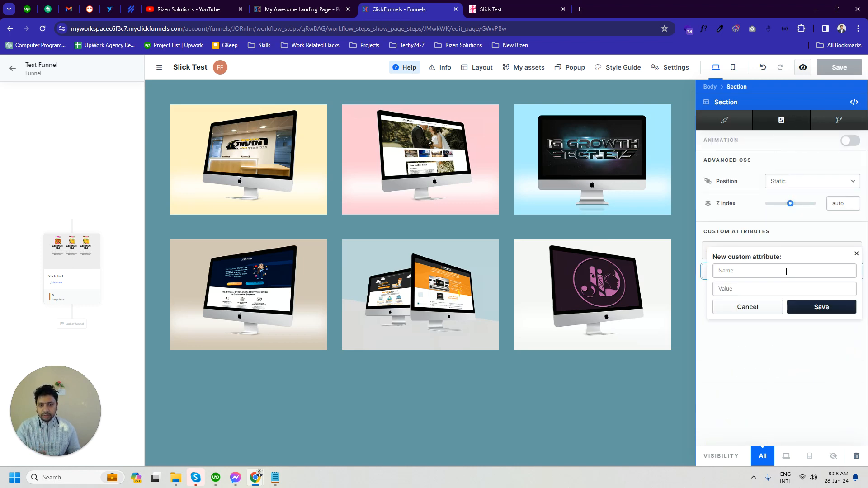
{"action": "left_click", "coordinate": [759, 273]}
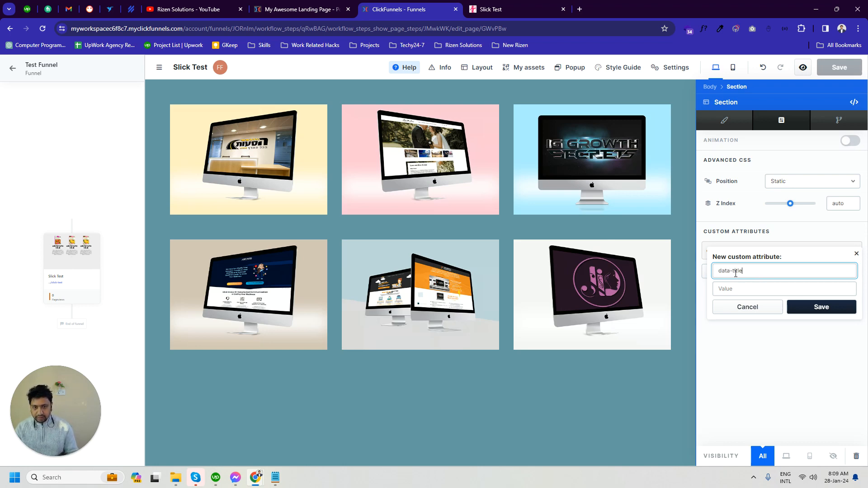
{"action": "left_click", "coordinate": [732, 289]}
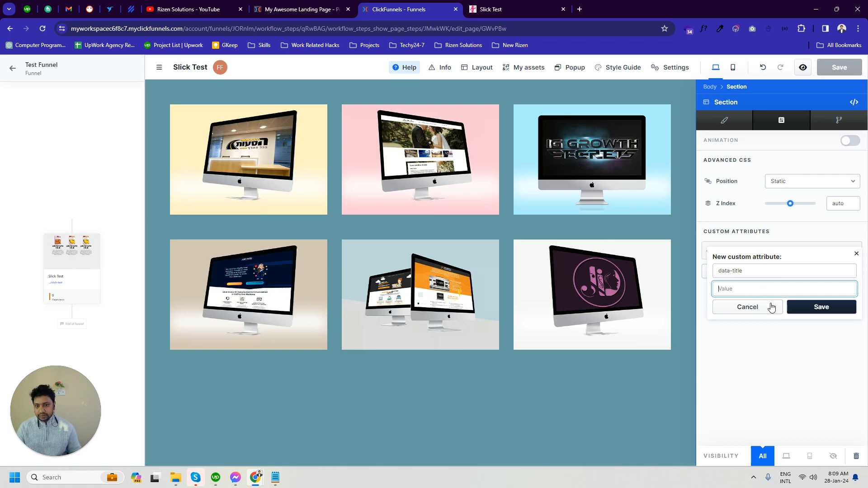
{"action": "type", "text": "cf-slick-slider"}
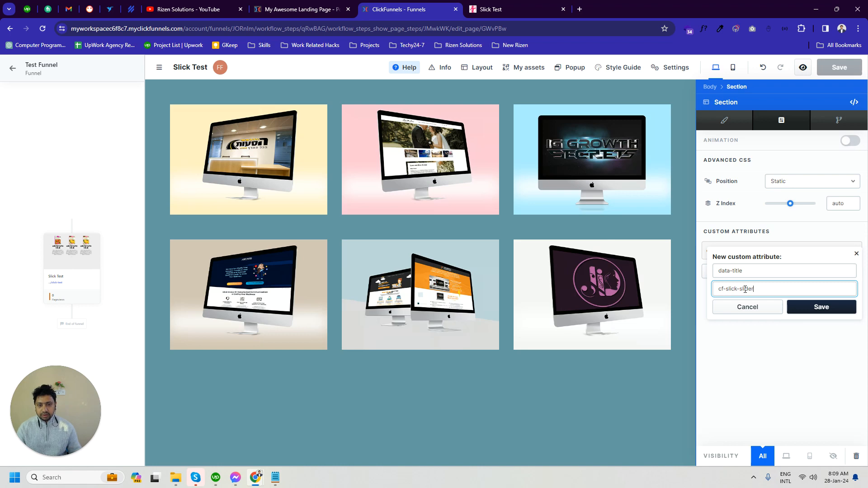
{"action": "left_click", "coordinate": [823, 307]}
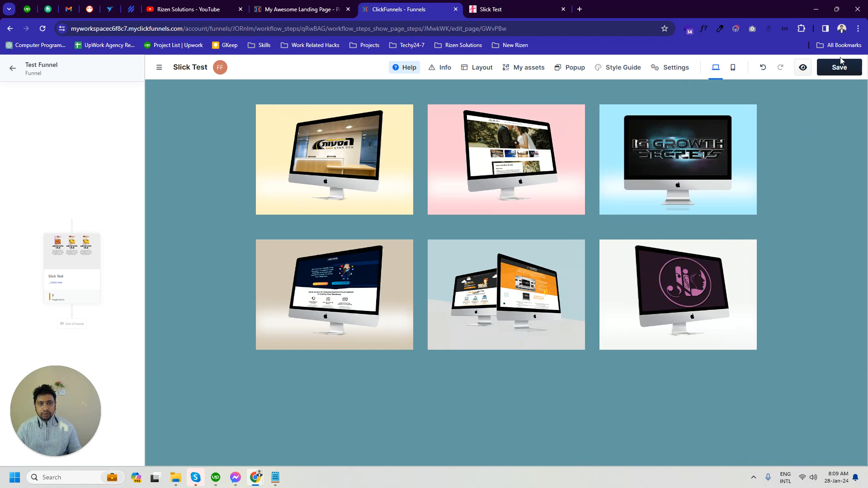
- Save the page with the section's new attribute and reload the Slick Test preview to check the slider
{"action": "left_click", "coordinate": [839, 67]}
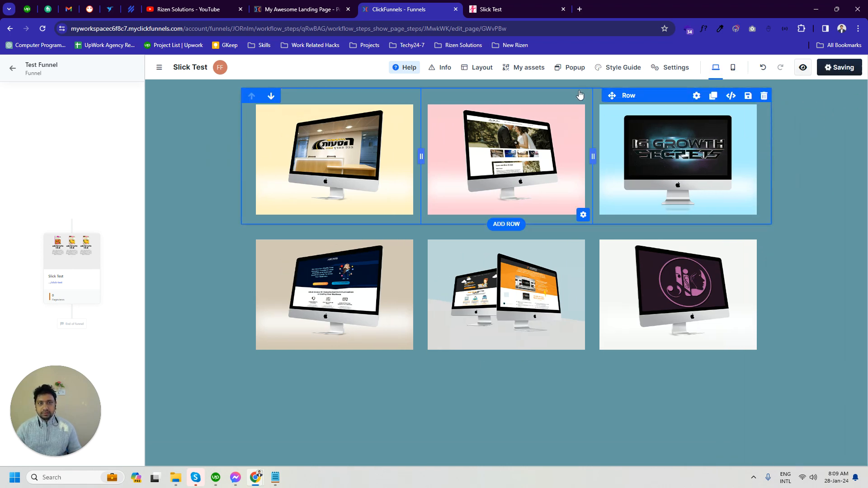
{"action": "left_click", "coordinate": [498, 9]}
{"action": "left_click", "coordinate": [43, 29]}
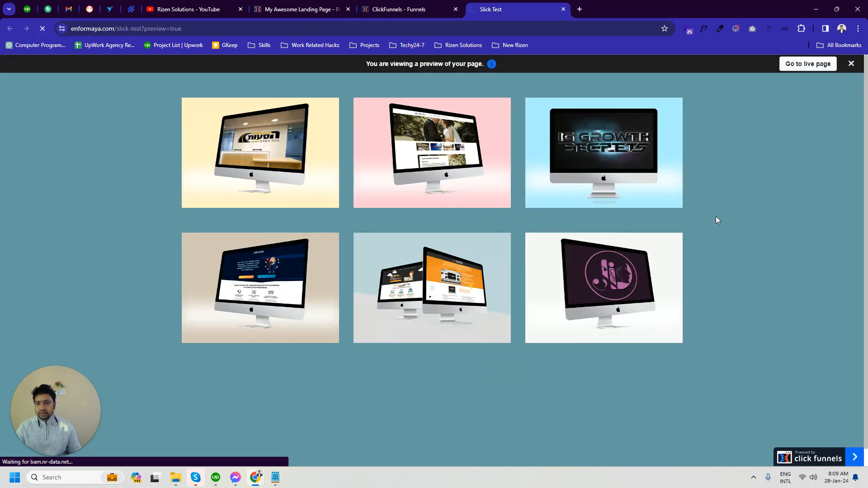
{"action": "left_click", "coordinate": [443, 5]}
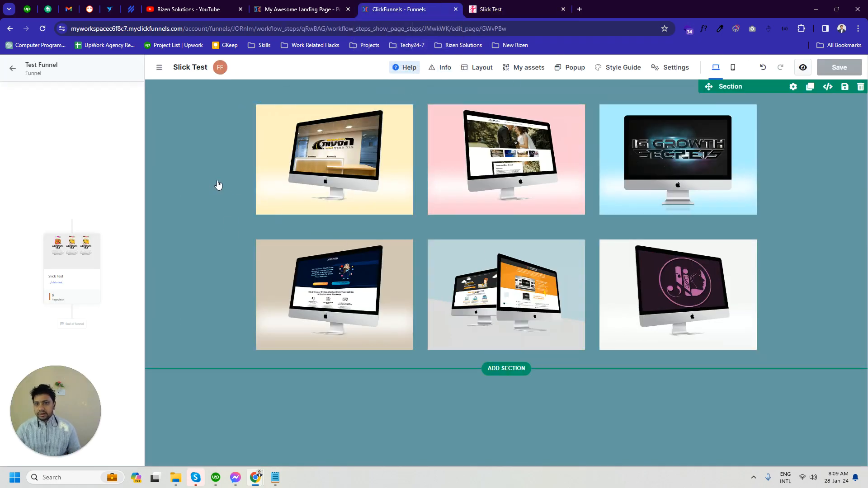
{"action": "left_click", "coordinate": [519, 11]}
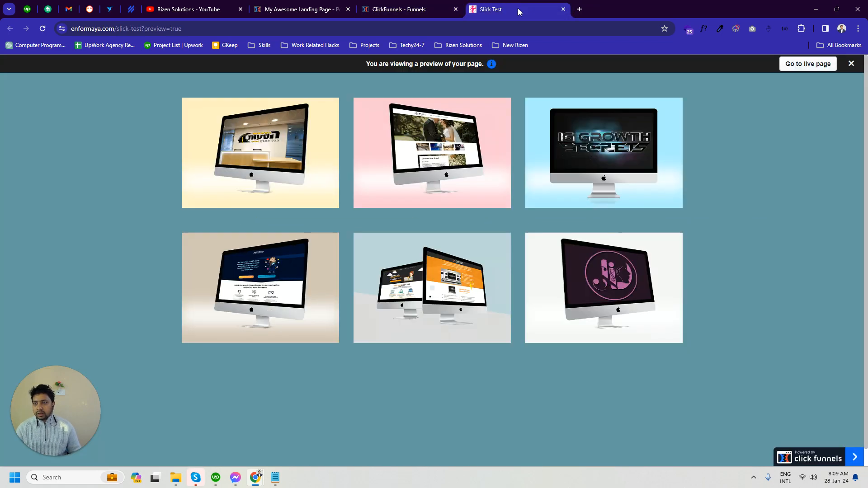
- Inspect the working slider on My Awesome Landing Page and examine the class of the container wrapping its rows
{"action": "left_click", "coordinate": [322, 5]}
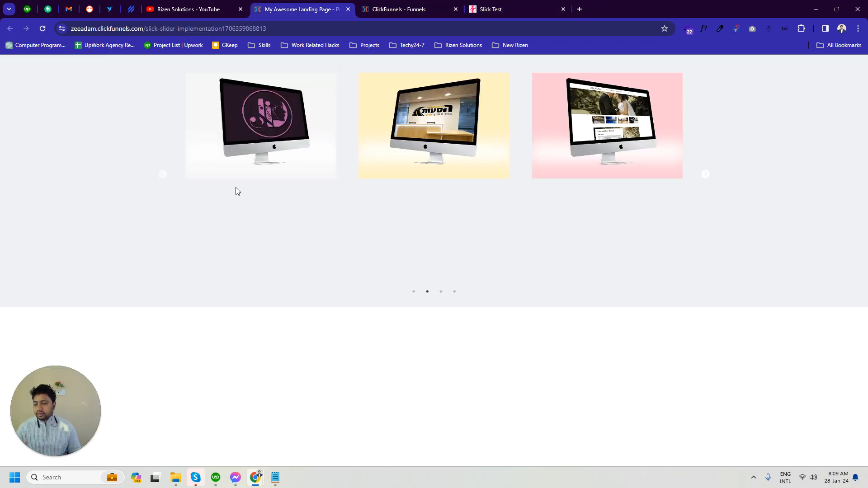
{"action": "right_click", "coordinate": [171, 146]}
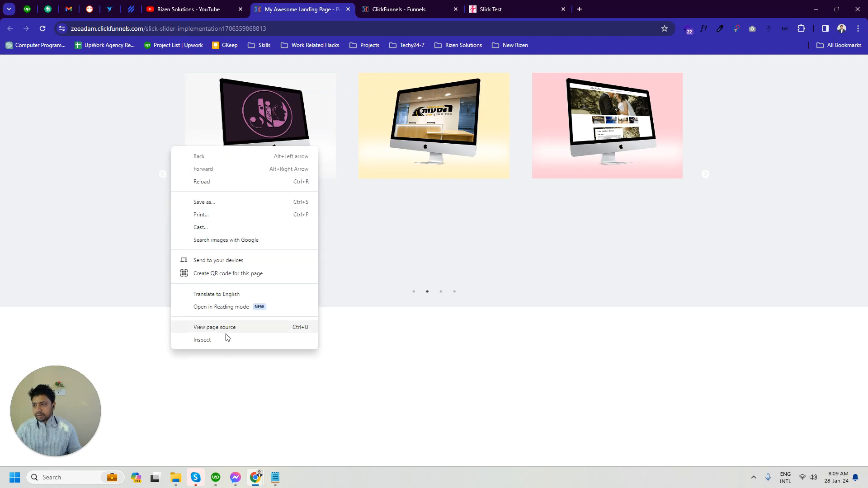
{"action": "left_click", "coordinate": [225, 343]}
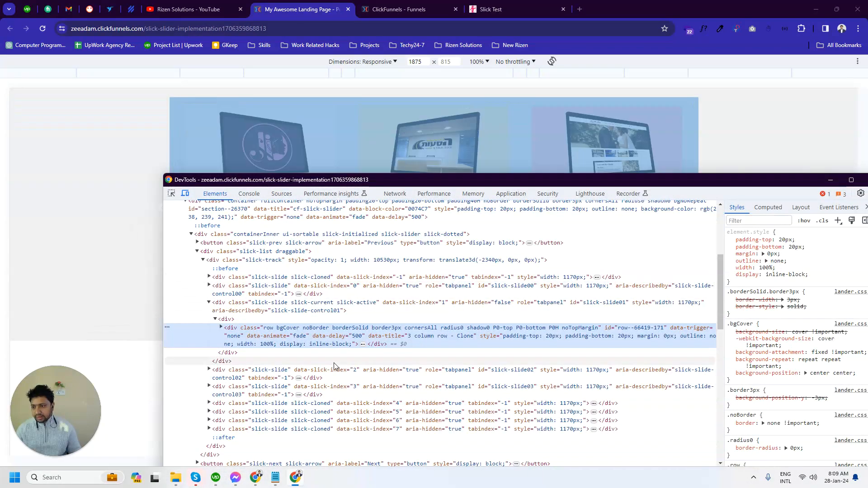
{"action": "scroll", "coordinate": [293, 335], "scroll_direction": "up", "scroll_amount": 1}
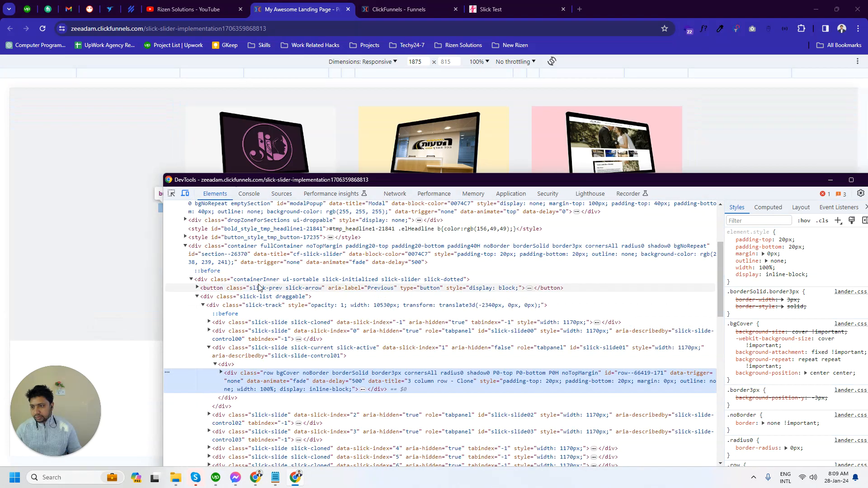
{"action": "left_click", "coordinate": [217, 280]}
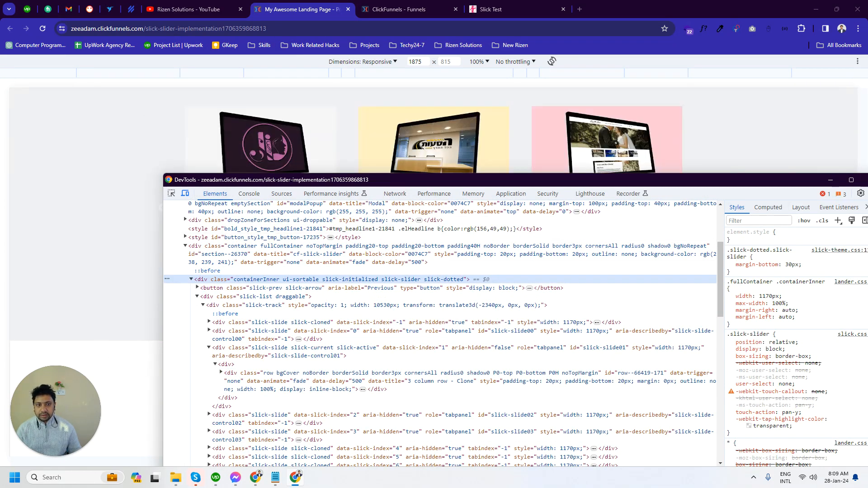
{"action": "left_click_drag", "start_coordinate": [812, 182], "coordinate": [700, 181]}
{"action": "left_click", "coordinate": [759, 179]}
- Inspect the Slick Test preview and copy the class name containerInnerV2 from the div wrapping the two rows
{"action": "left_click", "coordinate": [532, 4]}
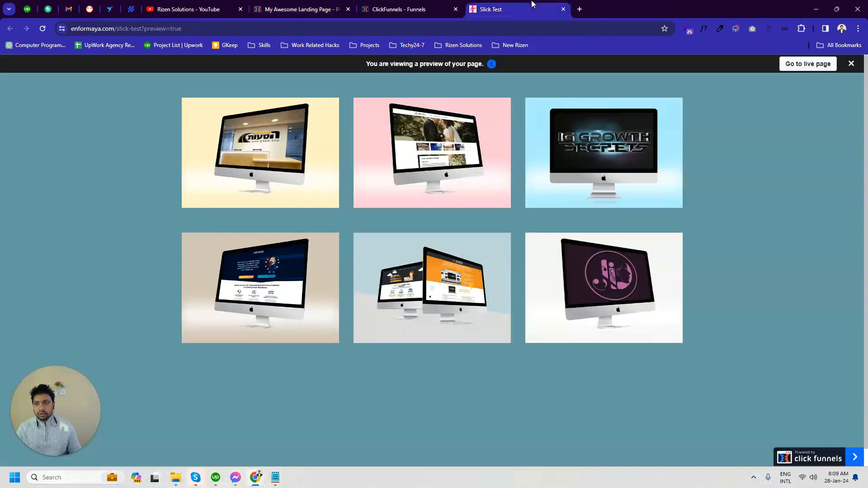
{"action": "right_click", "coordinate": [167, 178]}
{"action": "left_click", "coordinate": [232, 371]}
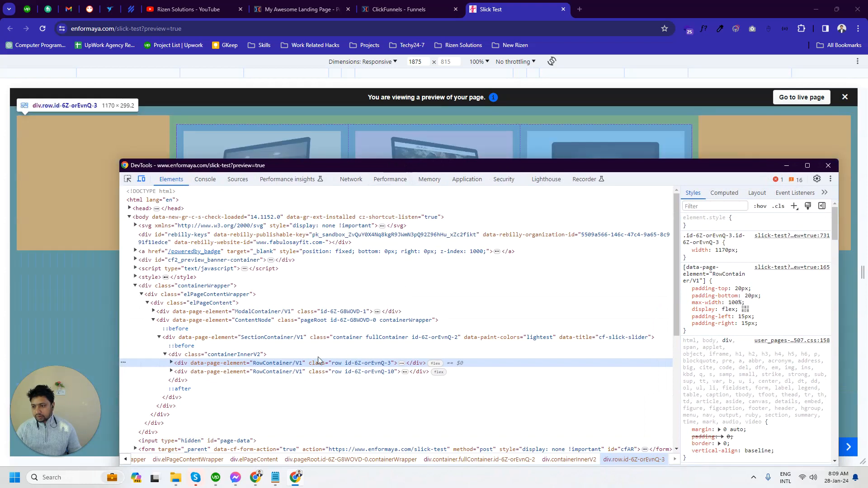
{"action": "left_click", "coordinate": [235, 355]}
{"action": "double_click", "coordinate": [235, 355]}
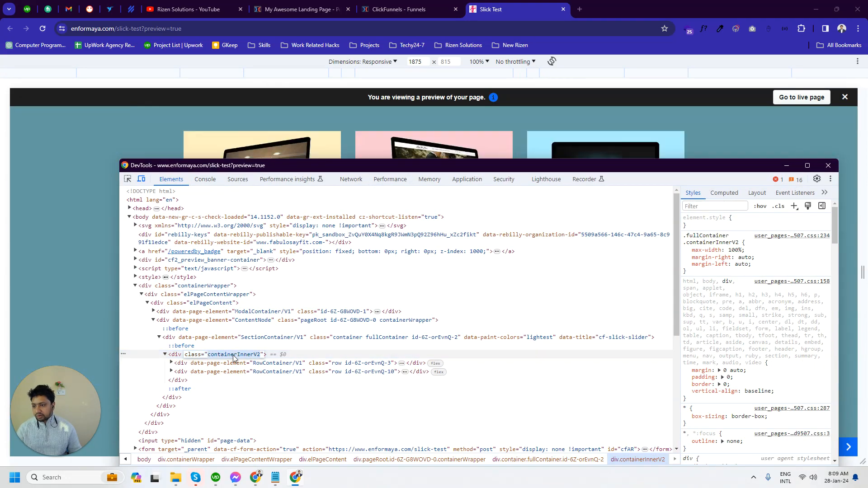
{"action": "left_click", "coordinate": [827, 165]}
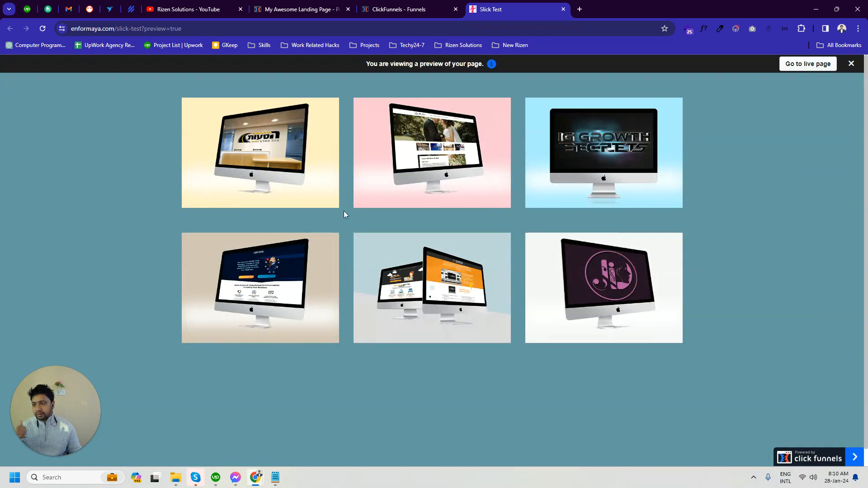
- Replace the containerInner value assigned to containerClass in the page's footer code with containerInnerV2
{"action": "left_click", "coordinate": [317, 4]}
{"action": "left_click", "coordinate": [397, 9]}
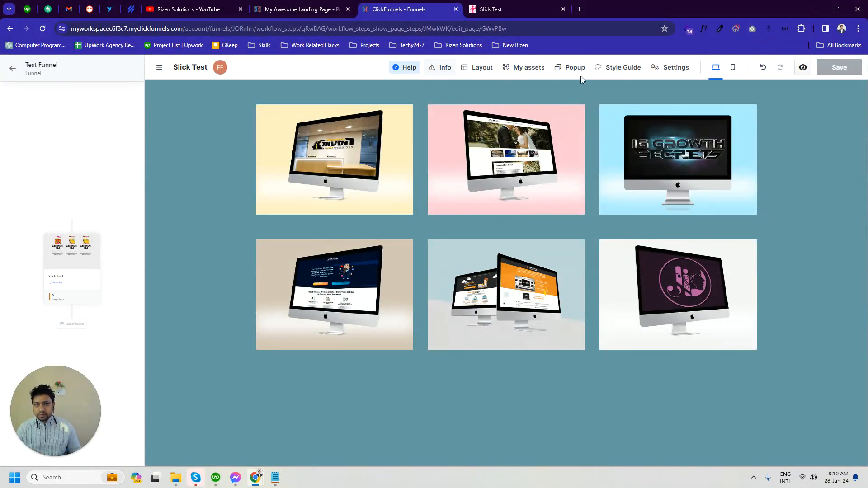
{"action": "left_click", "coordinate": [664, 70]}
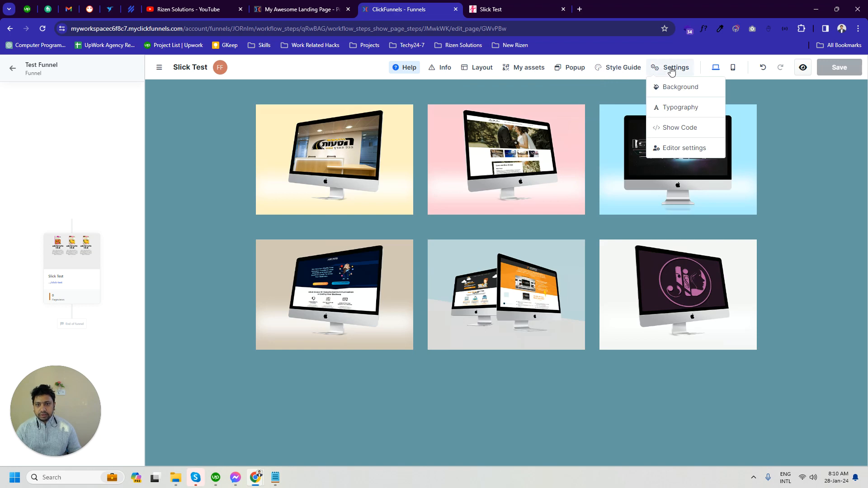
{"action": "left_click", "coordinate": [683, 128]}
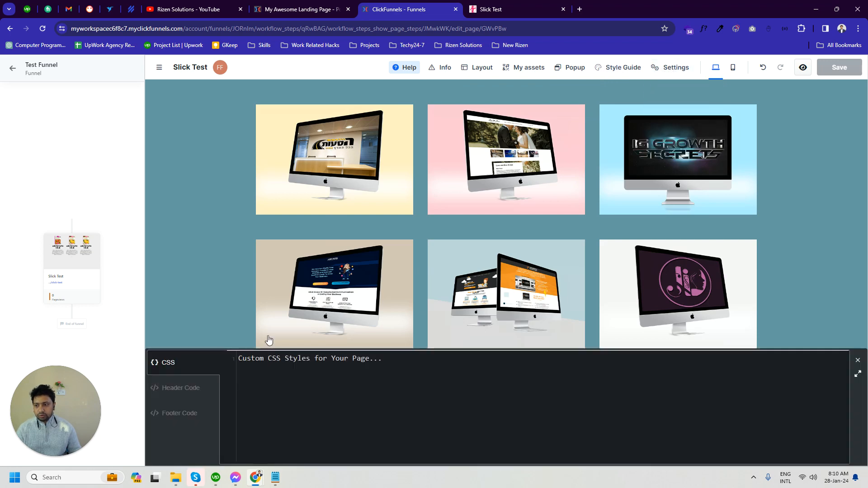
{"action": "left_click", "coordinate": [172, 419]}
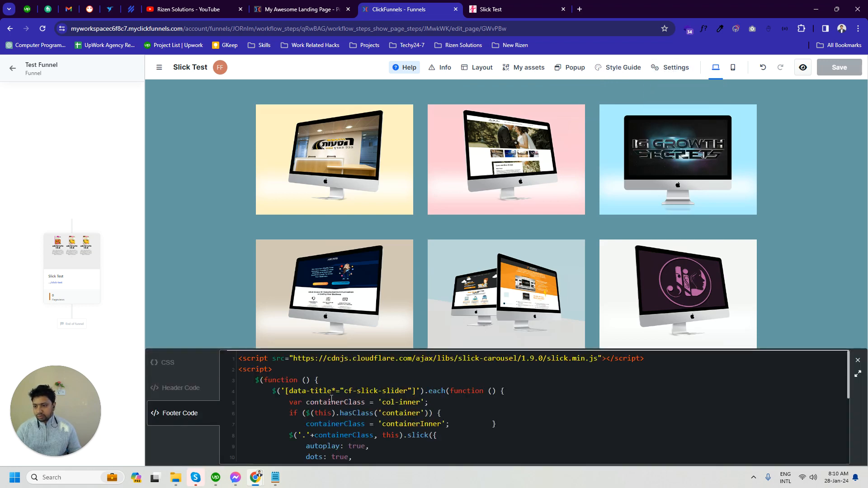
{"action": "double_click", "coordinate": [354, 413]}
{"action": "double_click", "coordinate": [313, 428]}
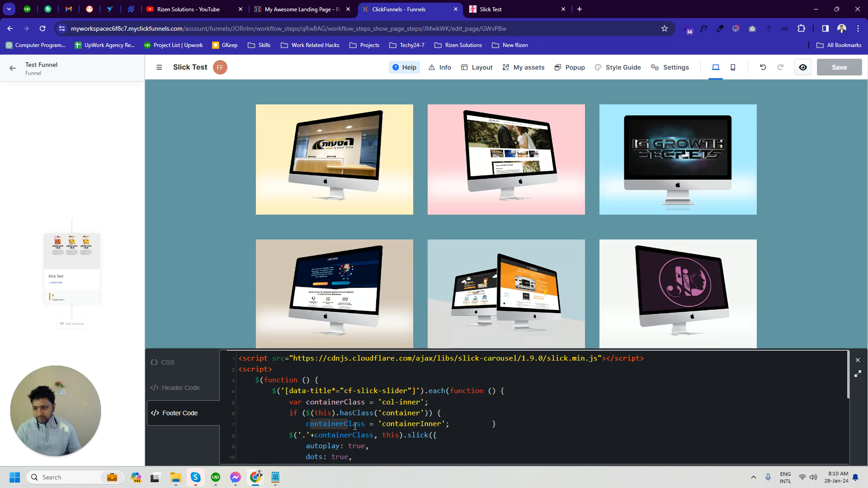
{"action": "left_click_drag", "start_coordinate": [383, 425], "coordinate": [444, 424]}
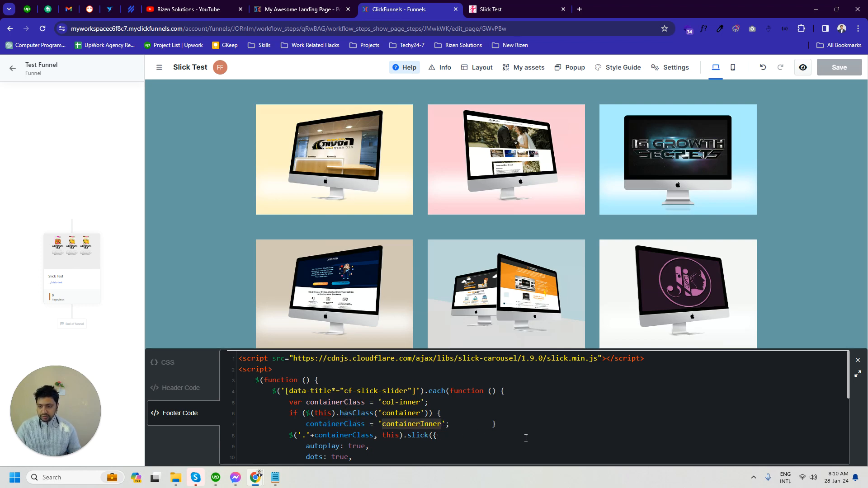
{"action": "type", "text": "containerInnerV2"}
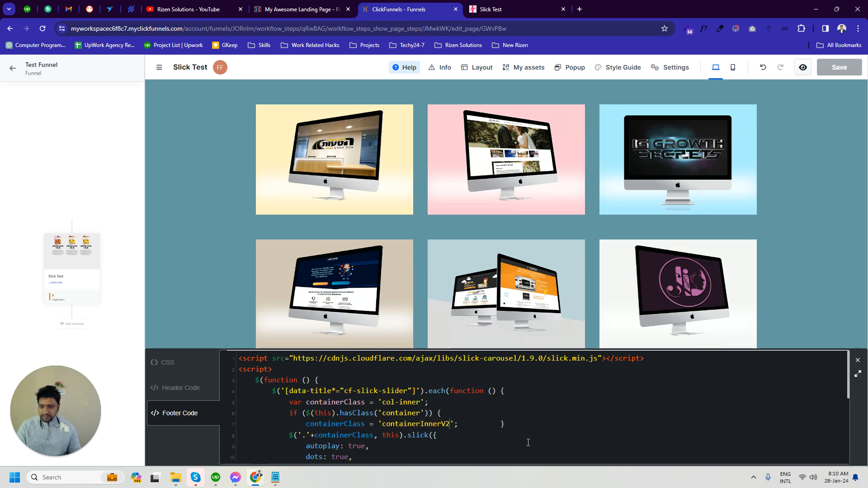
{"action": "left_click", "coordinate": [803, 292]}
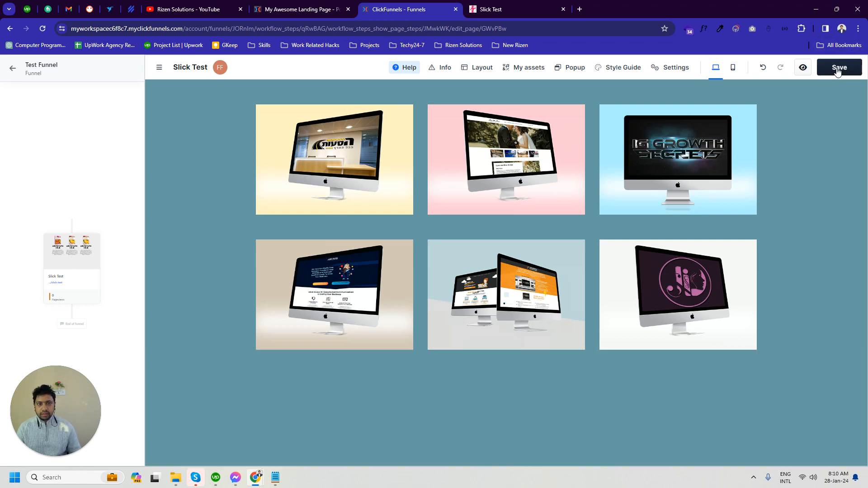
- Save the page with the updated footer code, reload the Slick Test preview and advance its slider to test it
{"action": "left_click", "coordinate": [839, 68]}
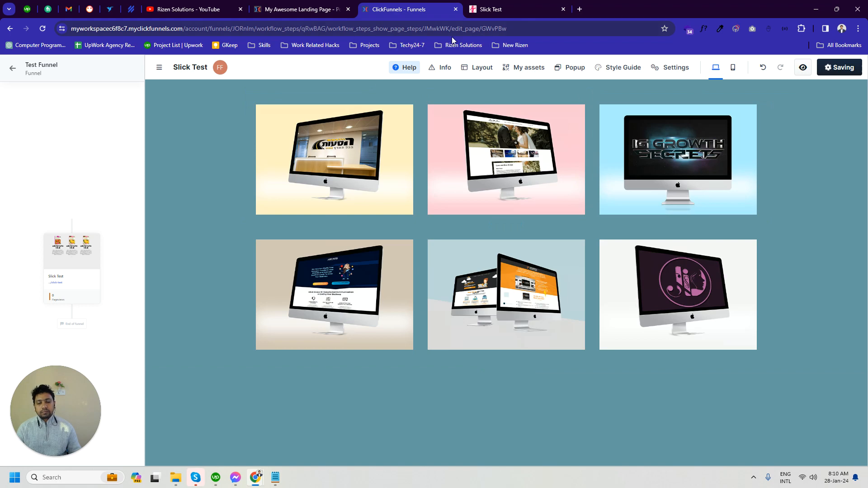
{"action": "left_click", "coordinate": [526, 4]}
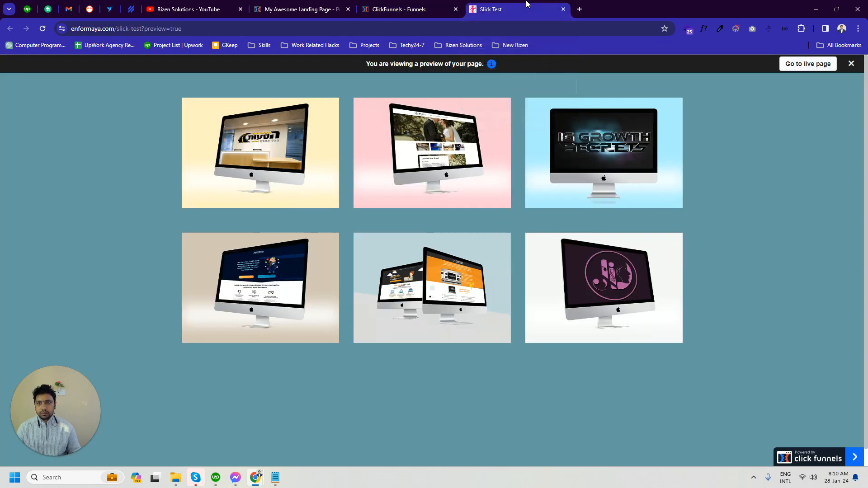
{"action": "left_click", "coordinate": [43, 29]}
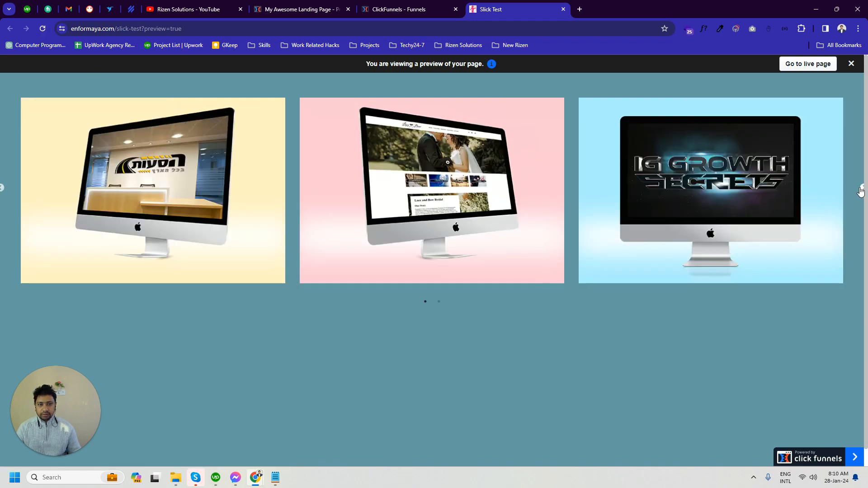
{"action": "left_click", "coordinate": [861, 190]}
{"action": "left_click", "coordinate": [861, 190]}
{"action": "left_click", "coordinate": [861, 191]}
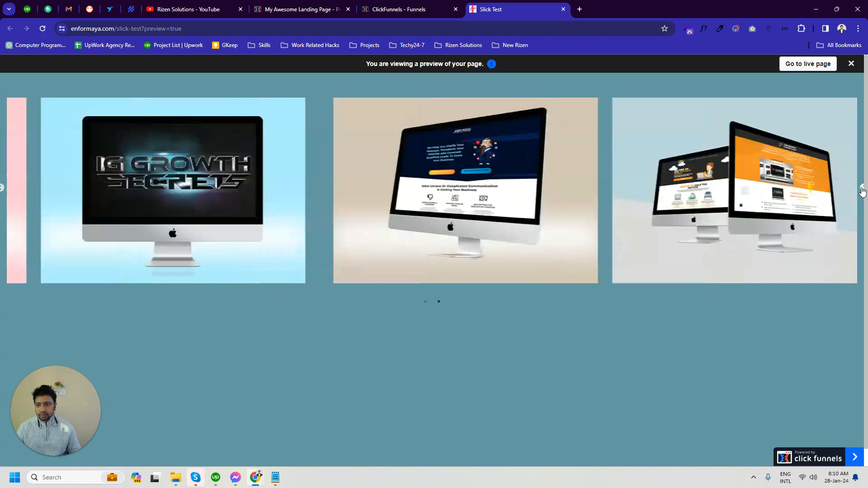
- Compare the navigation and layout of the slider on My Awesome Landing Page with the slider in the Slick Test preview
{"action": "left_click", "coordinate": [299, 9]}
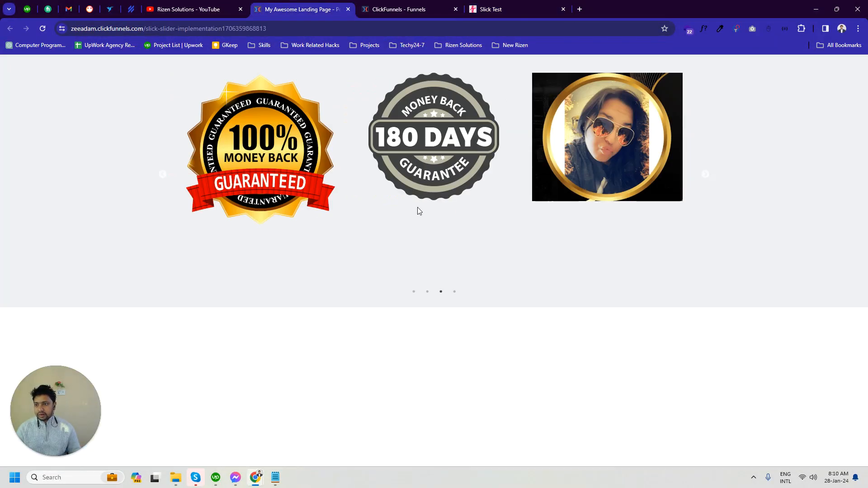
{"action": "left_click", "coordinate": [705, 180]}
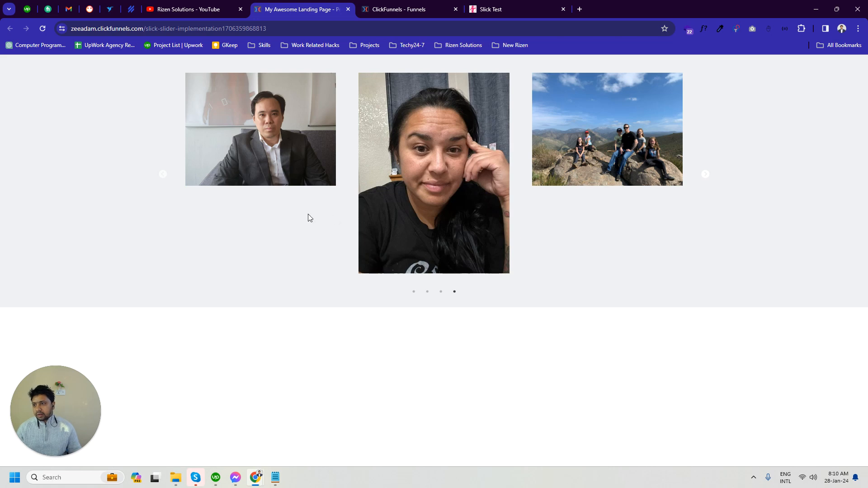
{"action": "left_click", "coordinate": [163, 174]}
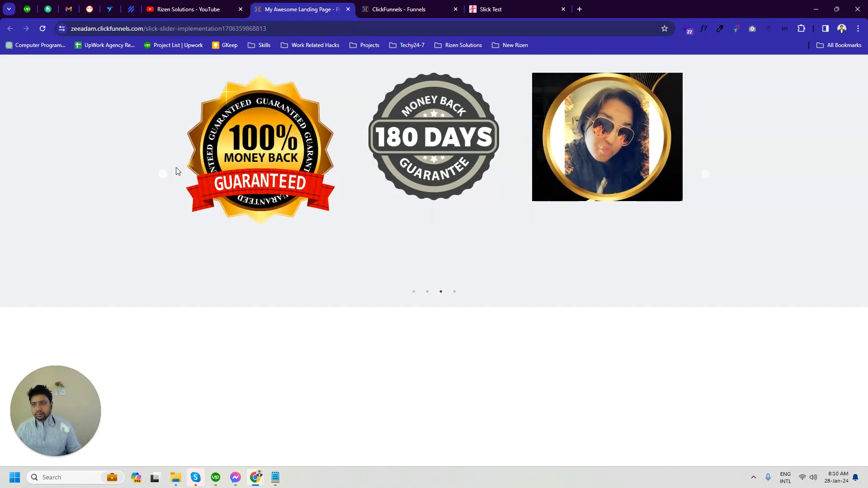
{"action": "left_click", "coordinate": [385, 4]}
{"action": "left_click", "coordinate": [479, 5]}
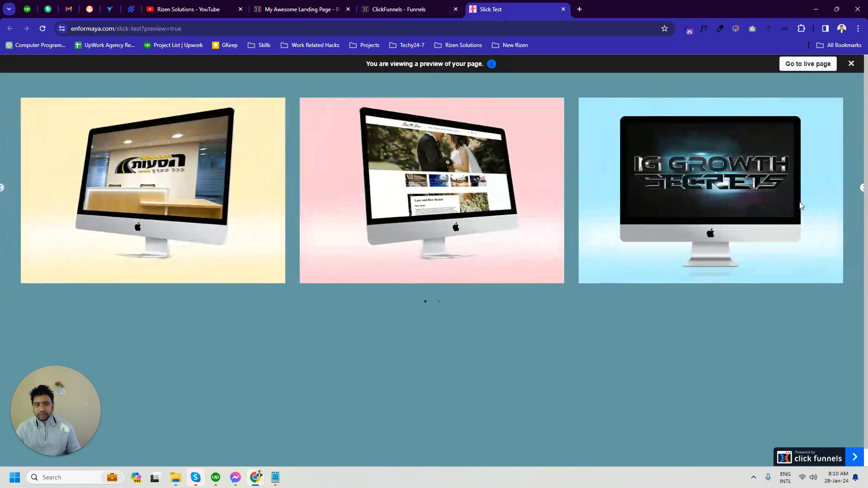
{"action": "left_click", "coordinate": [862, 189]}
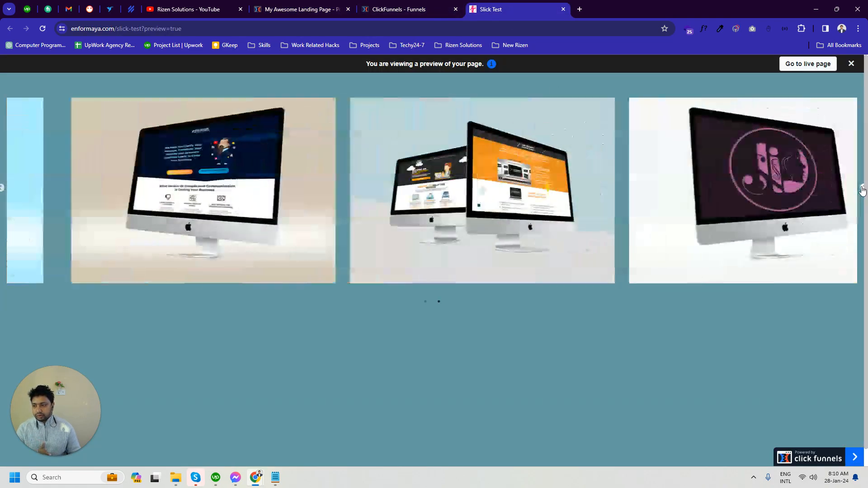
{"action": "left_click", "coordinate": [862, 189]}
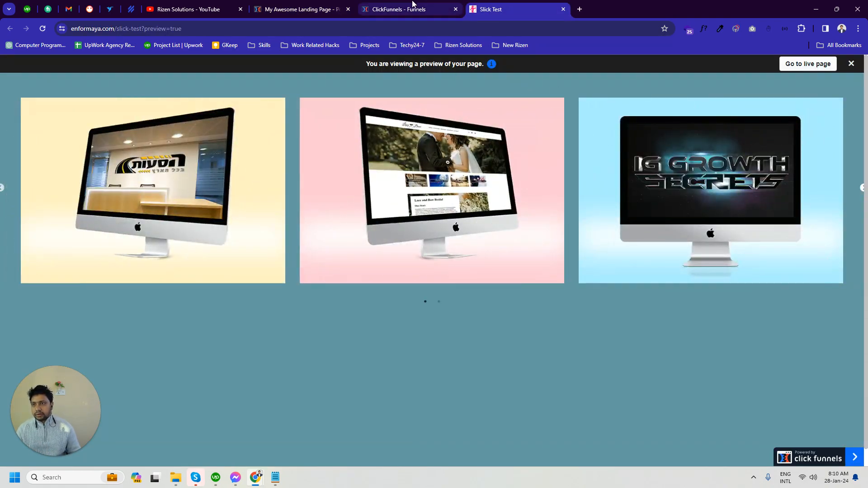
- Set the width of the Slick Test image section to L and save the page
{"action": "left_click", "coordinate": [412, 5]}
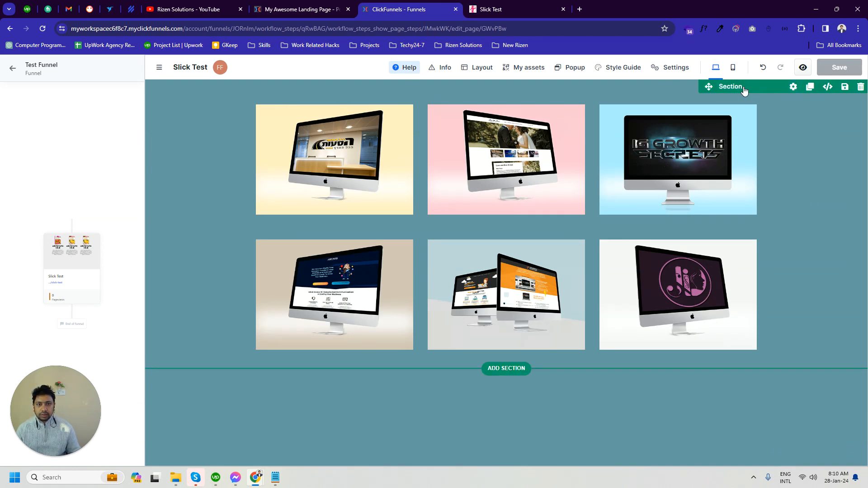
{"action": "left_click", "coordinate": [792, 86]}
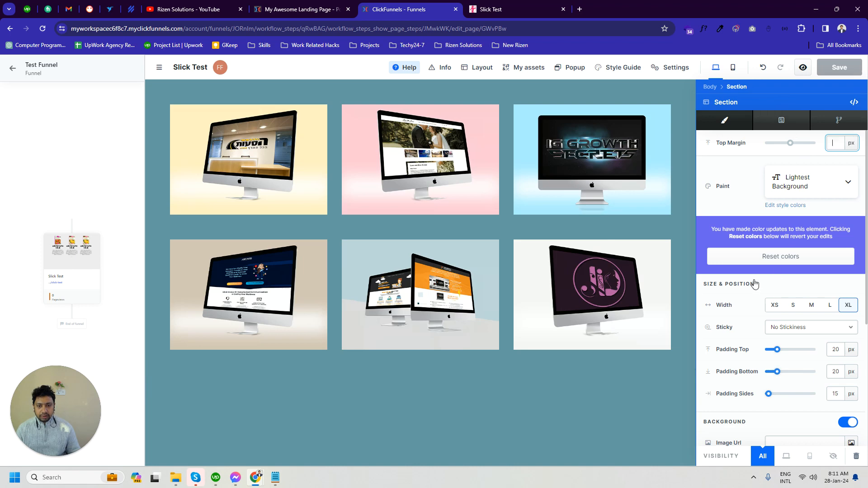
{"action": "left_click", "coordinate": [829, 306]}
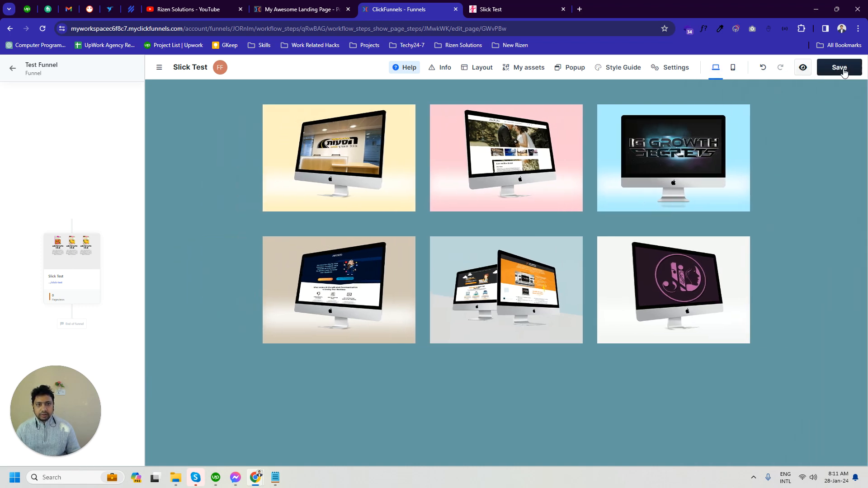
{"action": "left_click", "coordinate": [839, 68]}
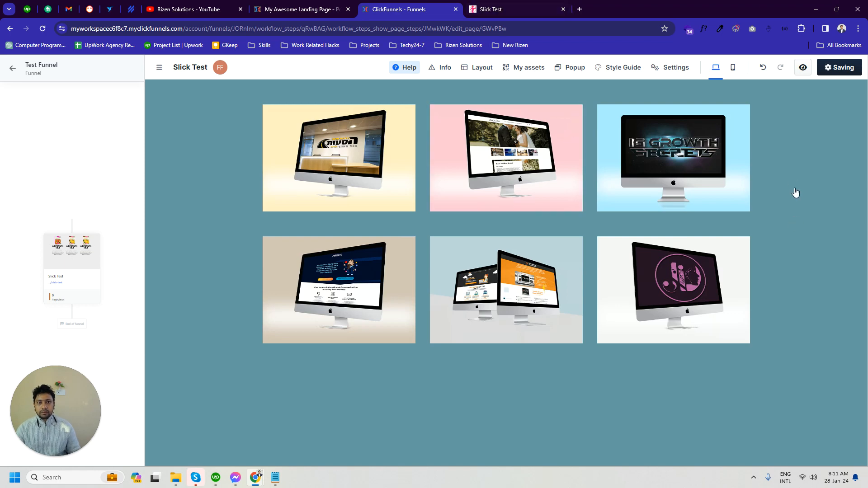
{"action": "left_click", "coordinate": [673, 68]}
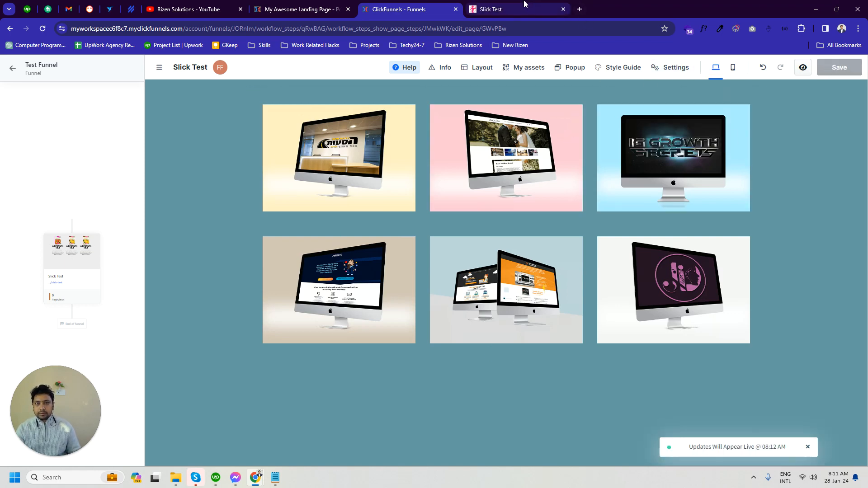
- Reload the Slick Test preview, compare it with My Awesome Landing Page and cycle through the narrower slider's slides
{"action": "left_click", "coordinate": [524, 7]}
{"action": "left_click", "coordinate": [42, 28]}
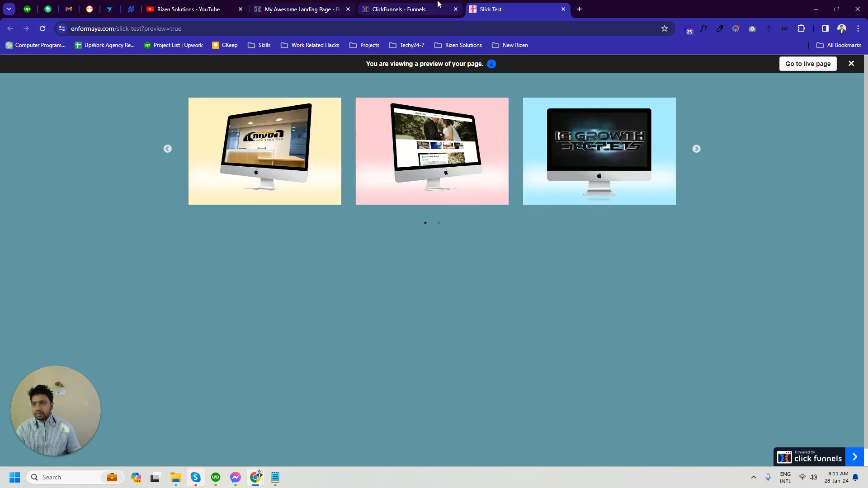
{"action": "left_click", "coordinate": [437, 6]}
{"action": "left_click", "coordinate": [265, 6]}
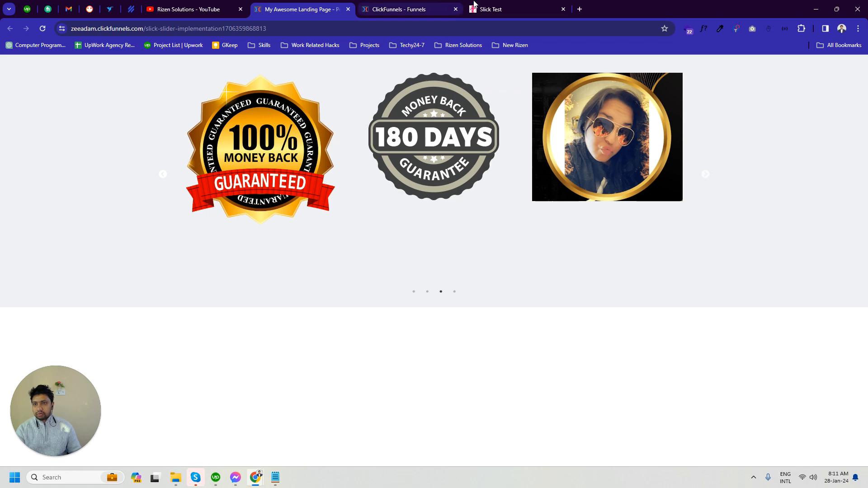
{"action": "left_click", "coordinate": [497, 9]}
{"action": "left_click", "coordinate": [696, 148]}
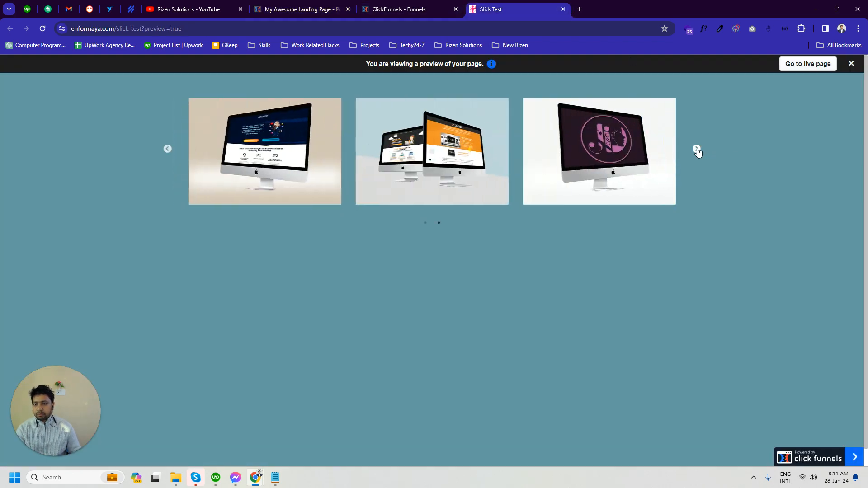
{"action": "left_click", "coordinate": [695, 148]}
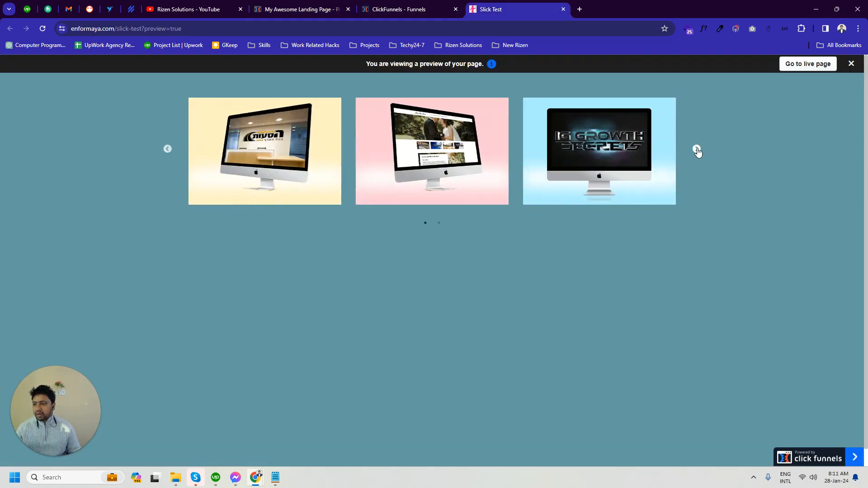